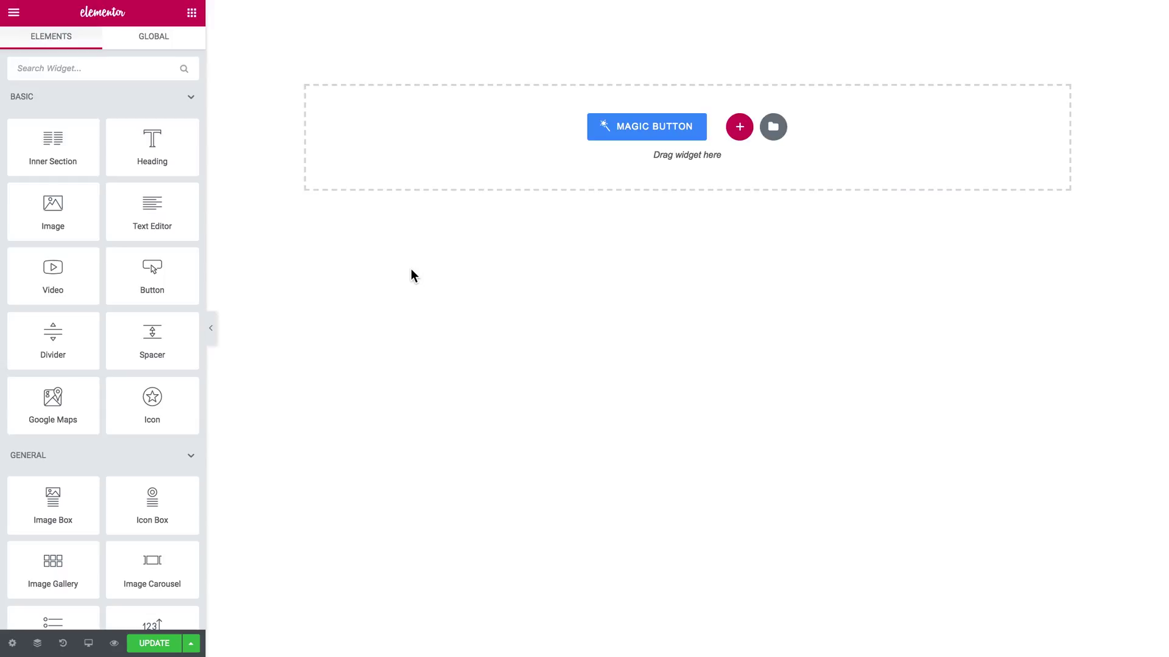
Search 'slid', drop the Slider widget into the empty section, and expand Slide #1
{"action": "left_click", "coordinate": [144, 65]}
{"action": "type", "text": "slider"}
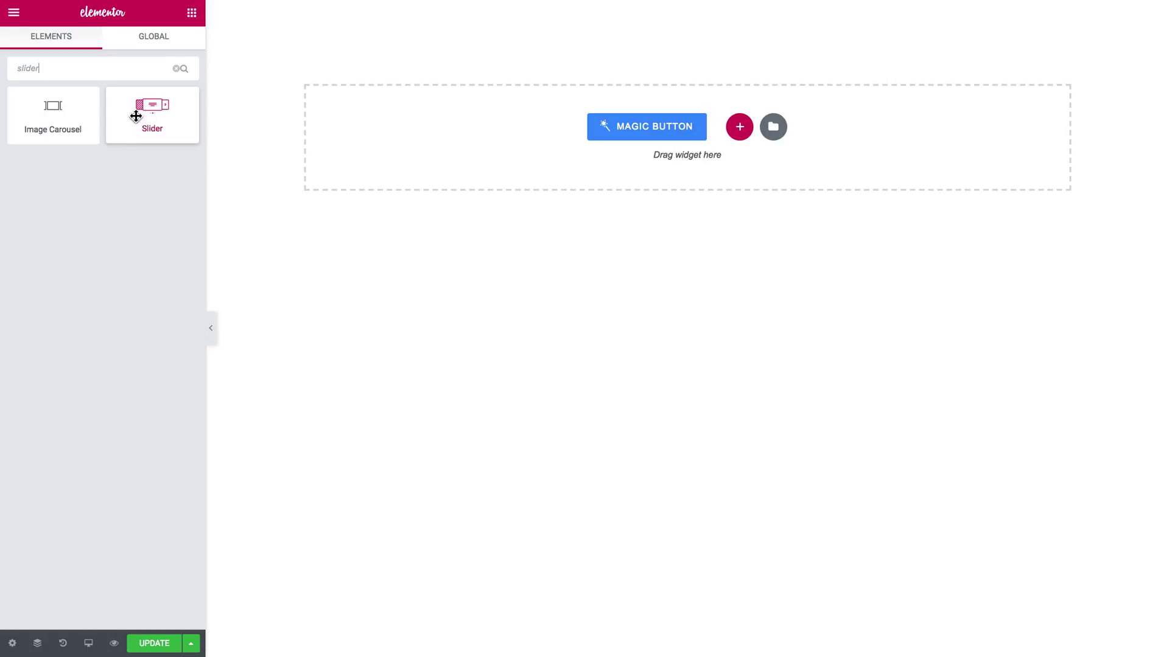
{"action": "left_click_drag", "start_coordinate": [136, 115], "coordinate": [496, 181]}
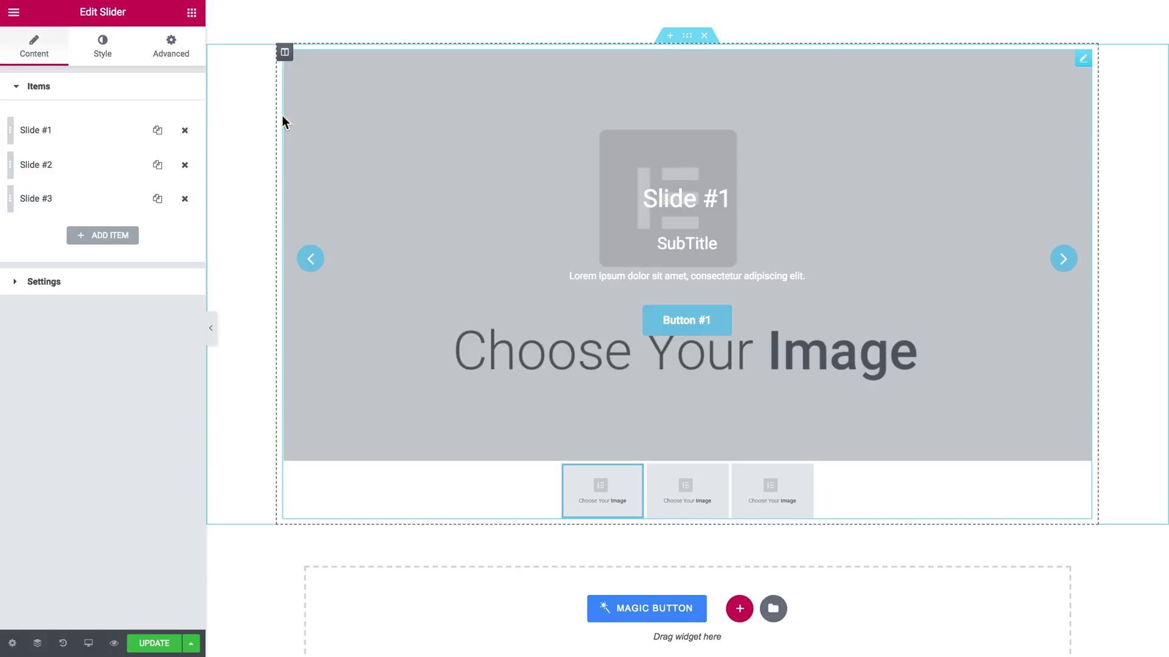
{"action": "left_click", "coordinate": [93, 132]}
Give Slide #1 the salad photo from the media library
{"action": "scroll", "coordinate": [94, 210], "scroll_direction": "down", "scroll_amount": 1}
{"action": "scroll", "coordinate": [95, 210], "scroll_direction": "down", "scroll_amount": 1}
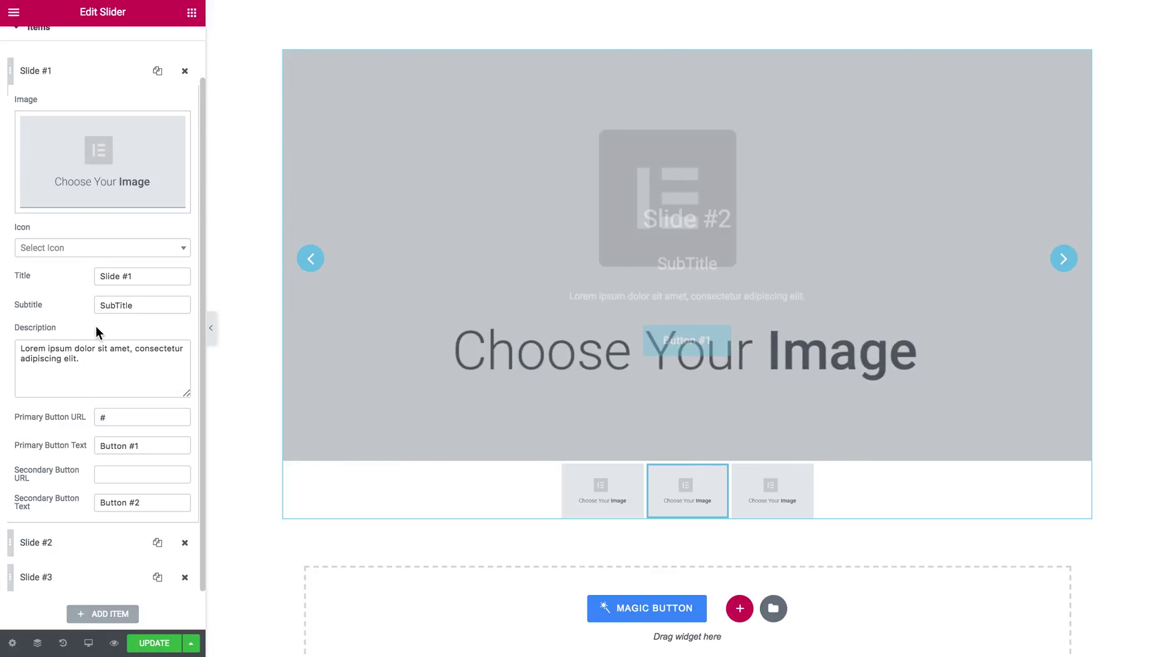
{"action": "scroll", "coordinate": [95, 327], "scroll_direction": "down", "scroll_amount": 2}
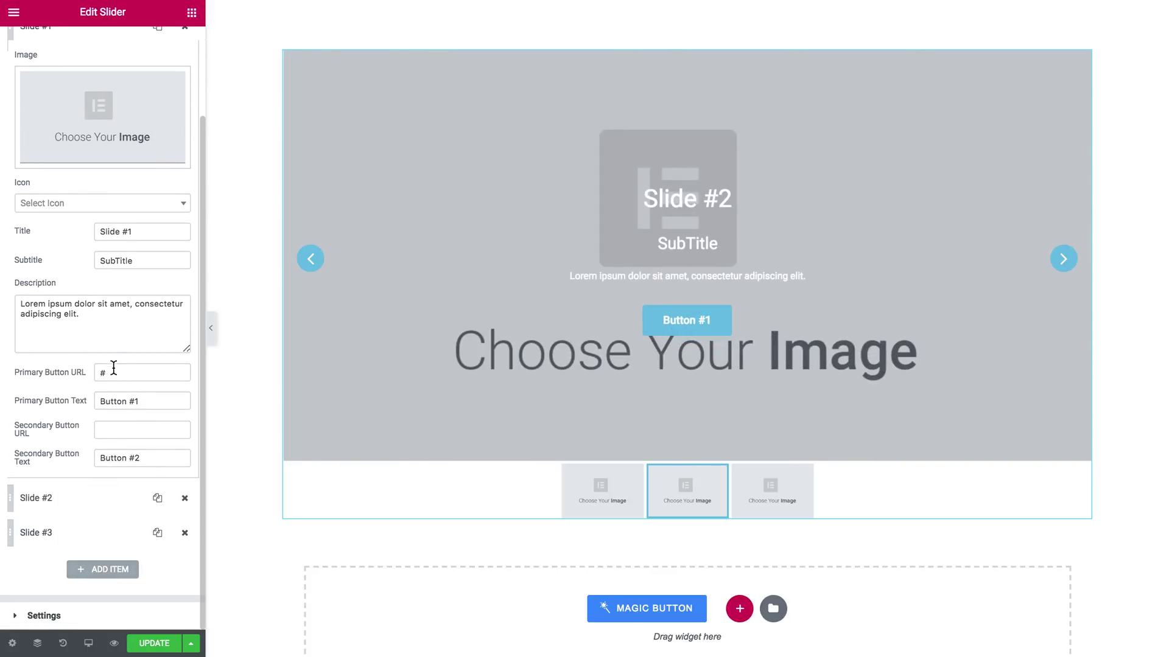
{"action": "scroll", "coordinate": [89, 270], "scroll_direction": "up", "scroll_amount": 1}
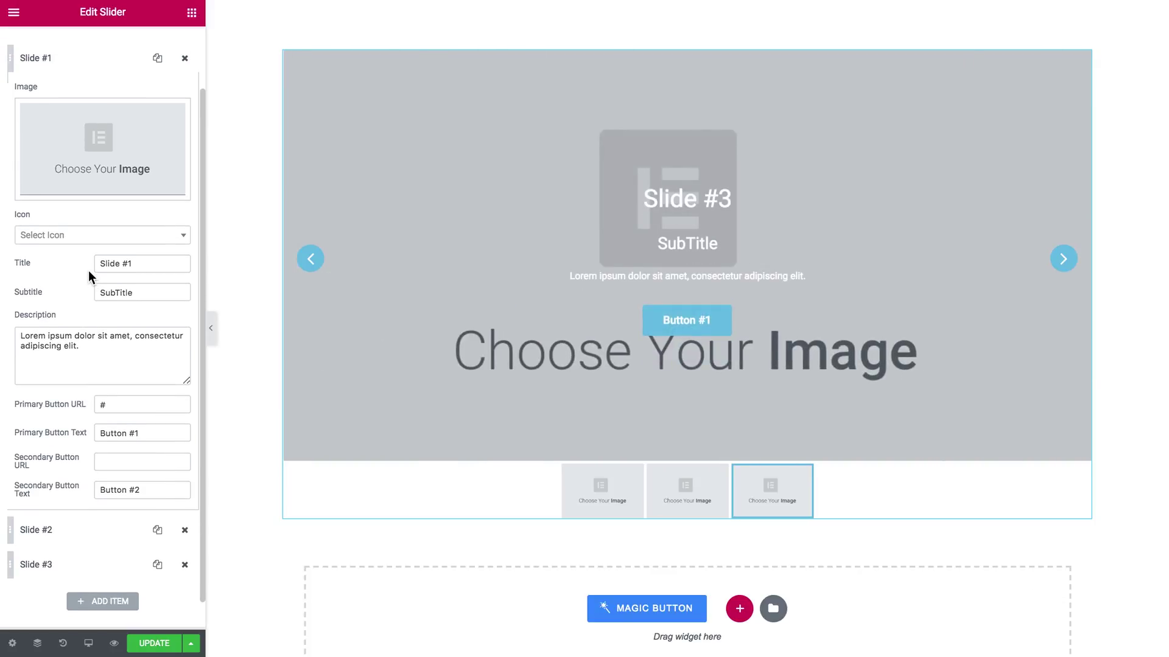
{"action": "left_click", "coordinate": [92, 140]}
{"action": "left_click", "coordinate": [885, 161]}
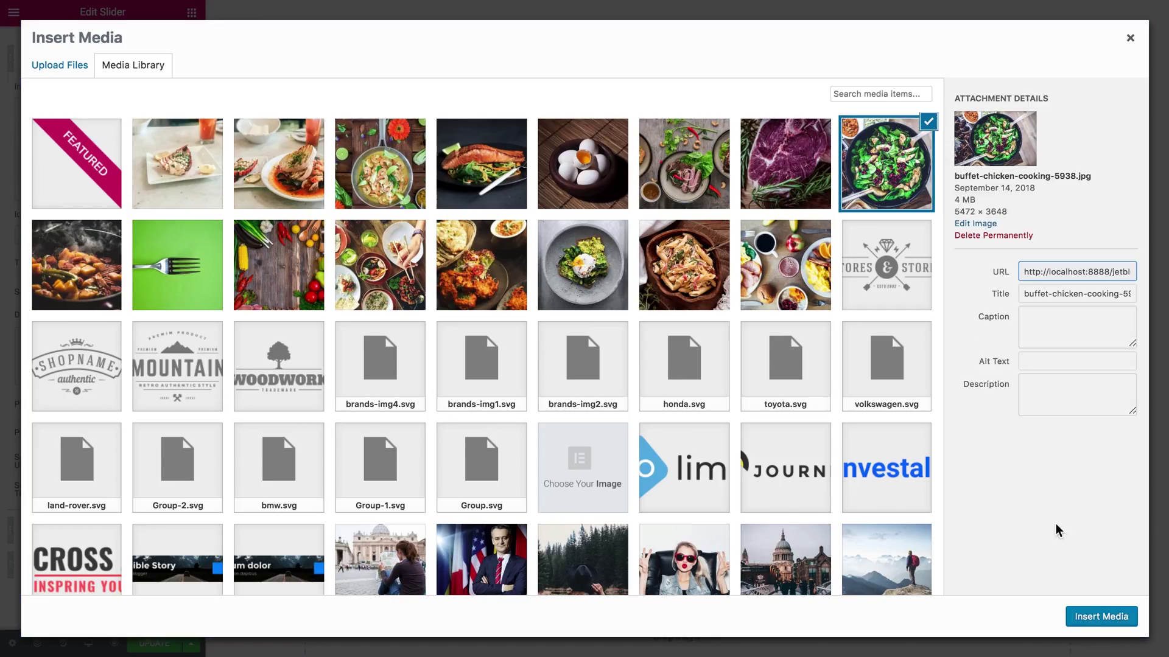
{"action": "left_click", "coordinate": [1086, 612]}
Add the seafood photo to Slide #2 and the food platter photo to Slide #3
{"action": "left_click", "coordinate": [78, 101]}
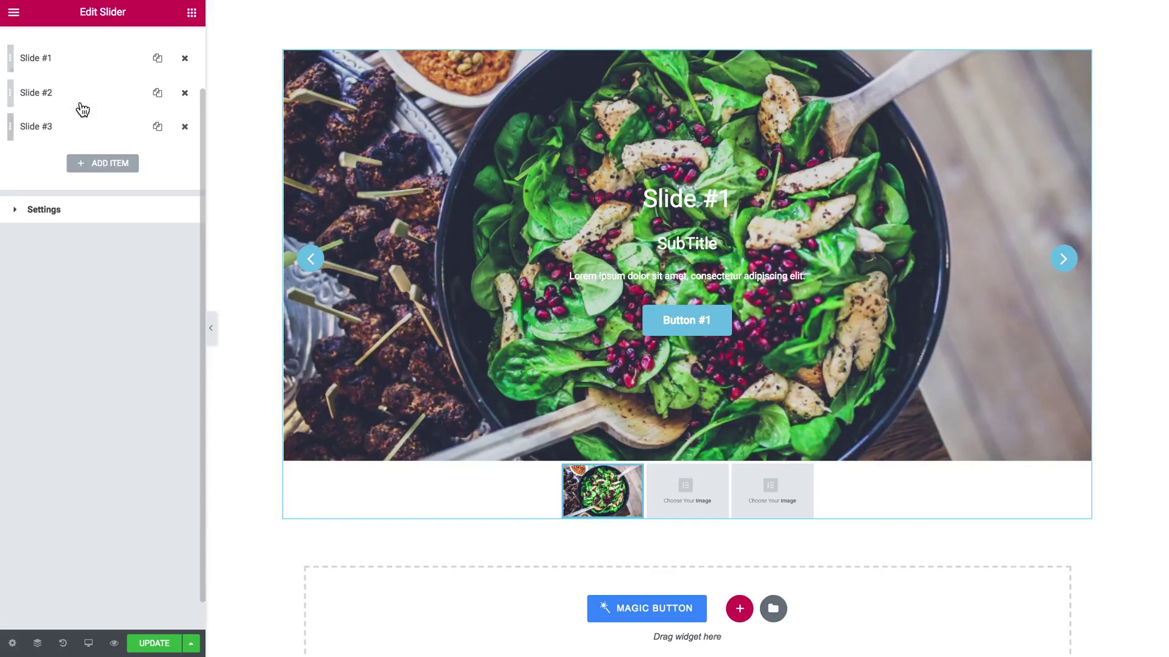
{"action": "left_click", "coordinate": [101, 220]}
{"action": "left_click", "coordinate": [269, 151]}
{"action": "left_click", "coordinate": [1101, 617]}
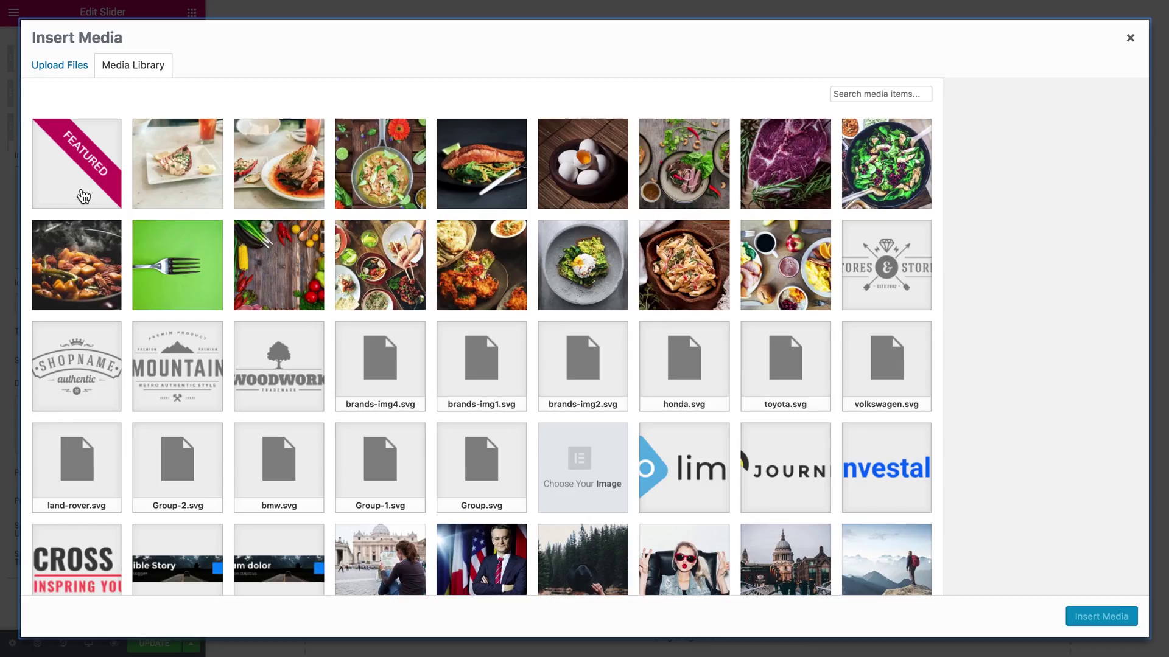
{"action": "left_click", "coordinate": [674, 159]}
{"action": "left_click", "coordinate": [1101, 617]}
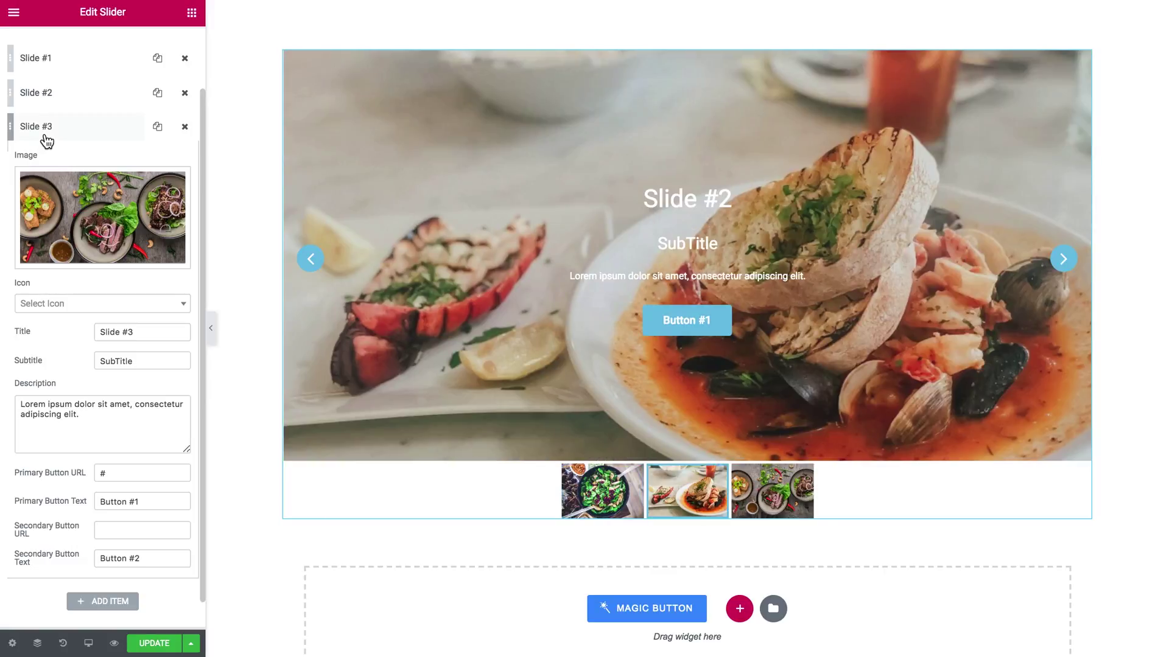
Preview the slider by advancing through the slides twice
{"action": "left_click", "coordinate": [45, 131]}
{"action": "left_click", "coordinate": [1066, 262]}
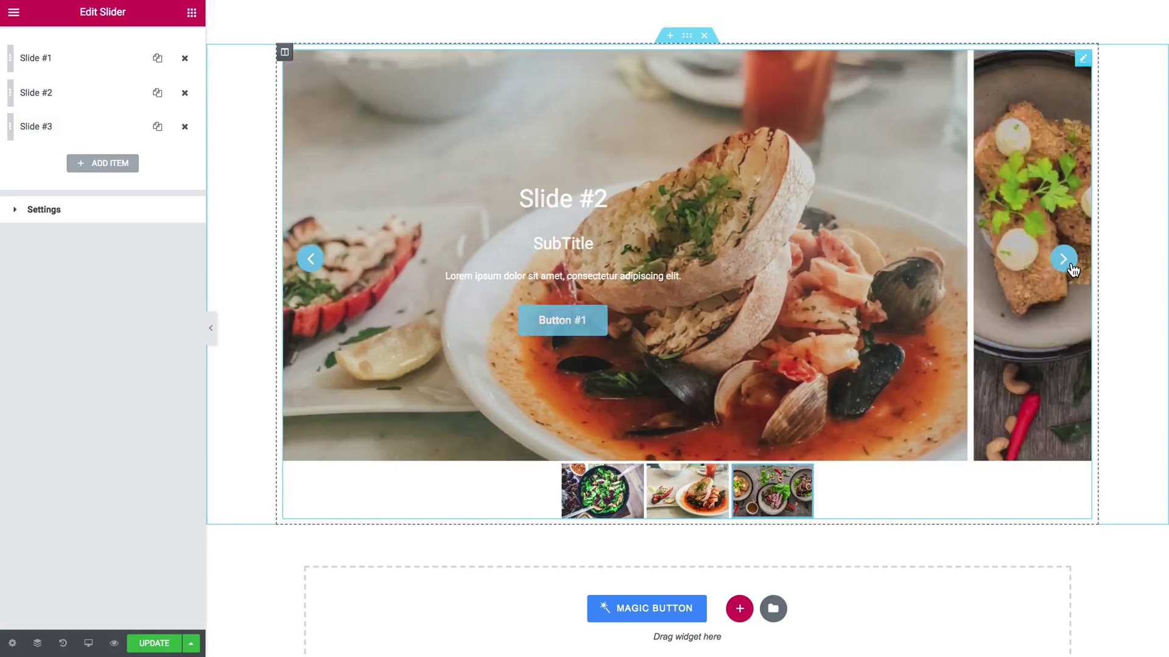
{"action": "left_click", "coordinate": [1066, 261]}
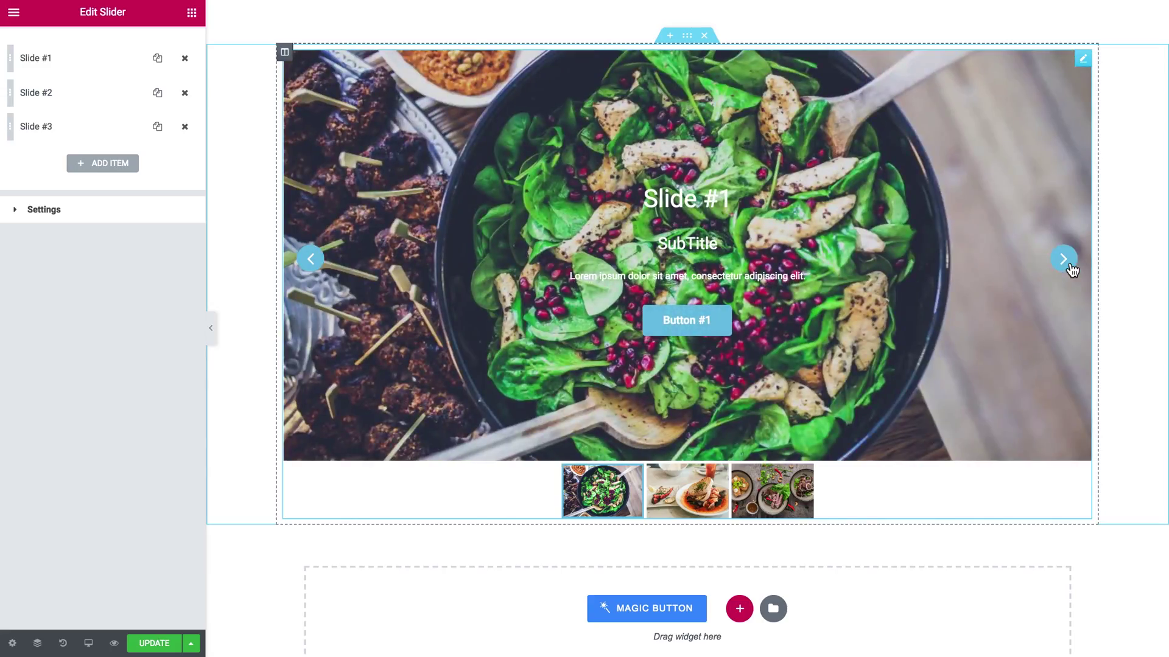
Set Slide #1's icon to food_apple from a 'food' icon search
{"action": "left_click", "coordinate": [1069, 264]}
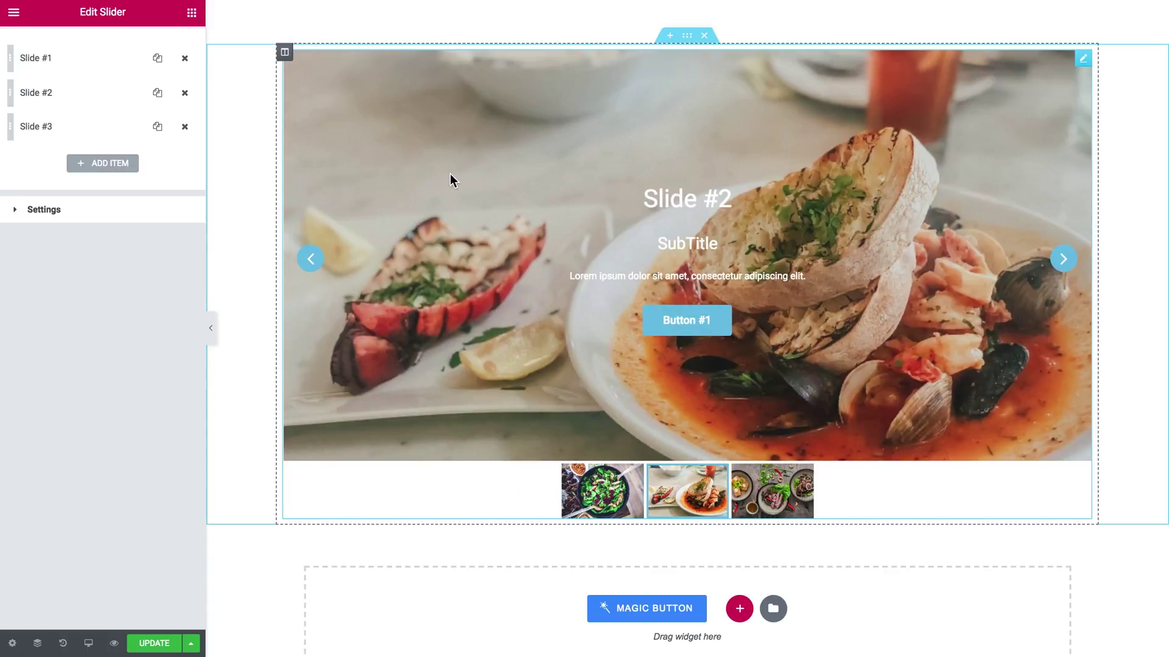
{"action": "left_click", "coordinate": [88, 58]}
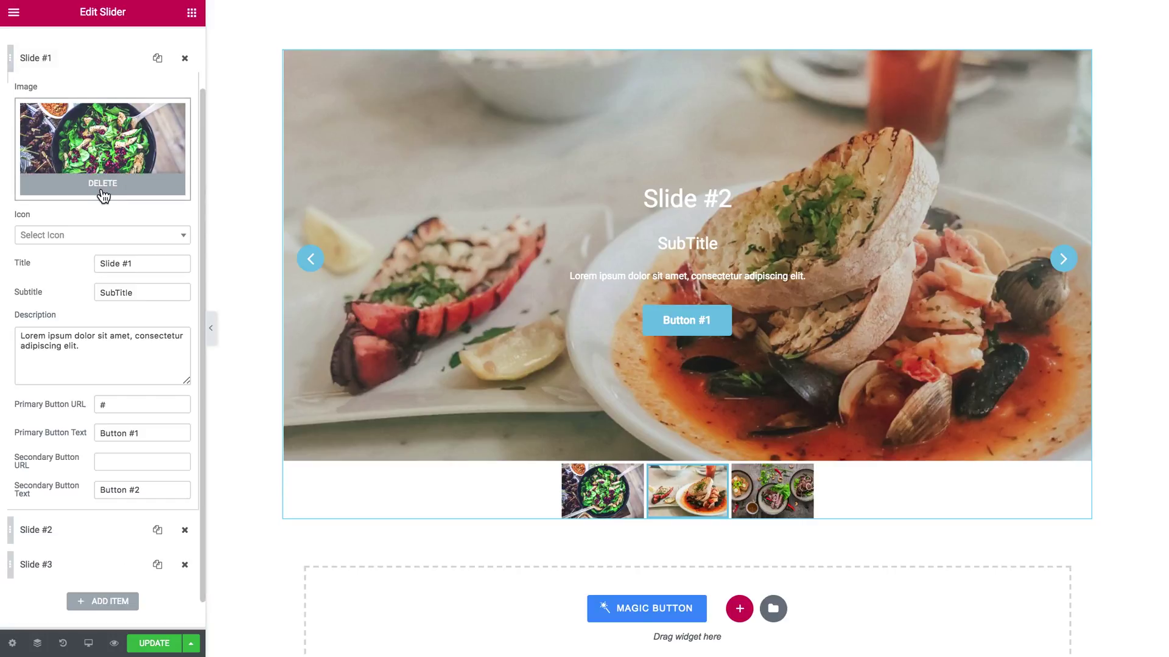
{"action": "scroll", "coordinate": [102, 195], "scroll_direction": "down", "scroll_amount": 1}
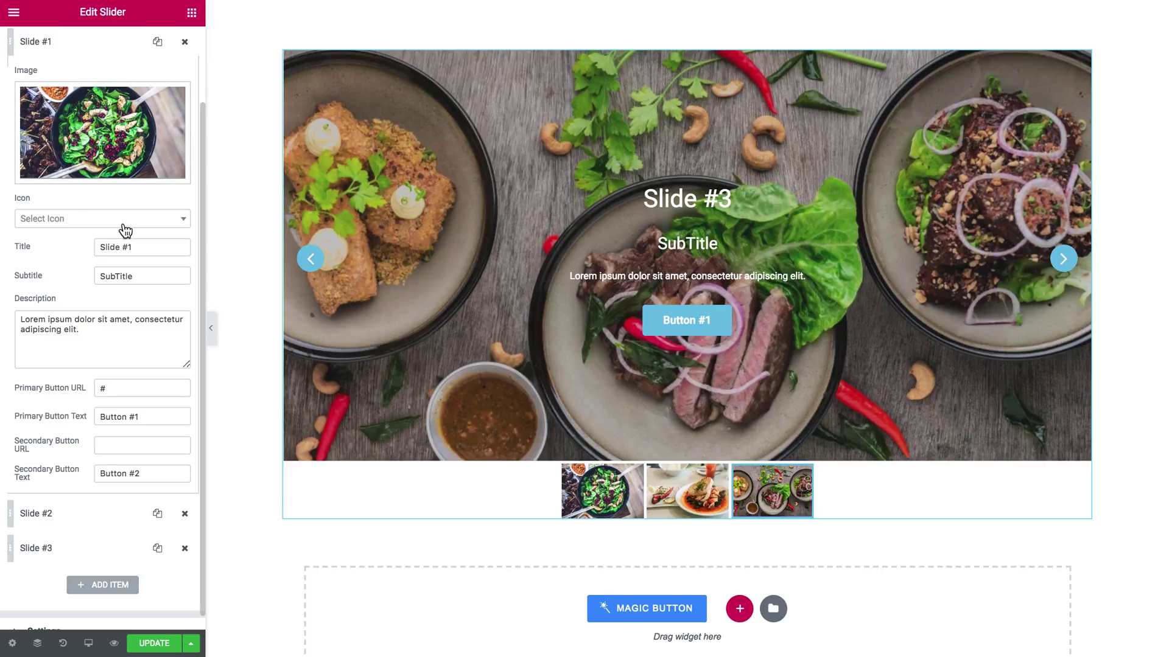
{"action": "left_click", "coordinate": [91, 222]}
{"action": "type", "text": "food"}
{"action": "scroll", "coordinate": [73, 320], "scroll_direction": "down", "scroll_amount": 1}
{"action": "left_click", "coordinate": [52, 292]}
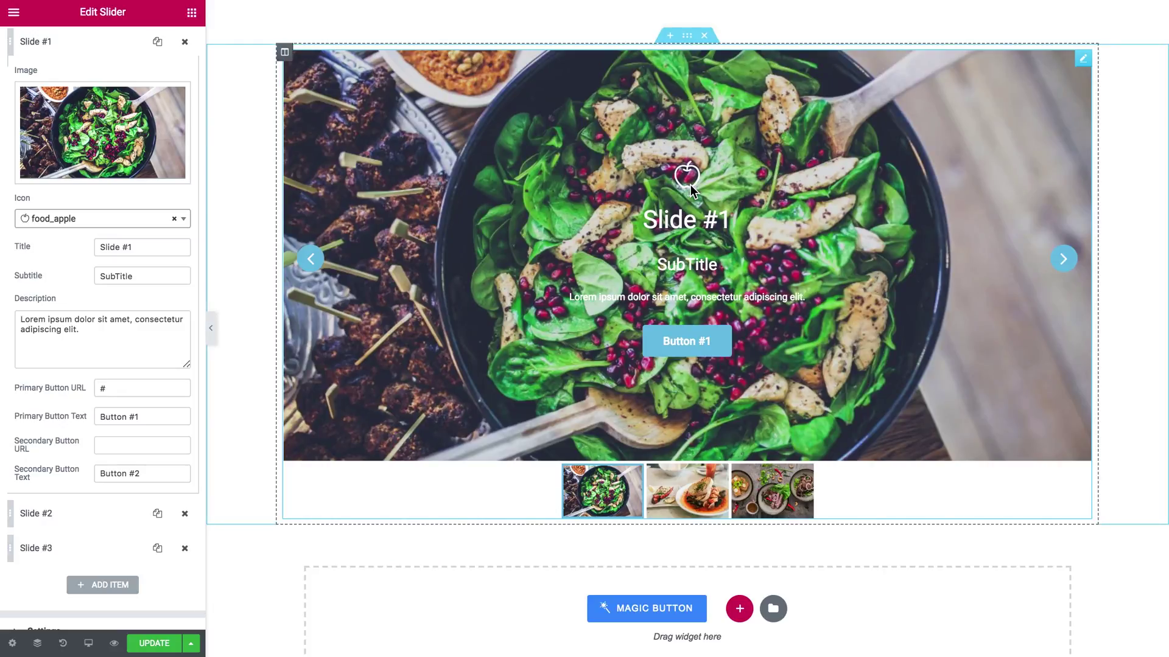
Clear both button links on Slide #1, restoring '#' as the Primary Button URL
{"action": "scroll", "coordinate": [110, 384], "scroll_direction": "down", "scroll_amount": 1}
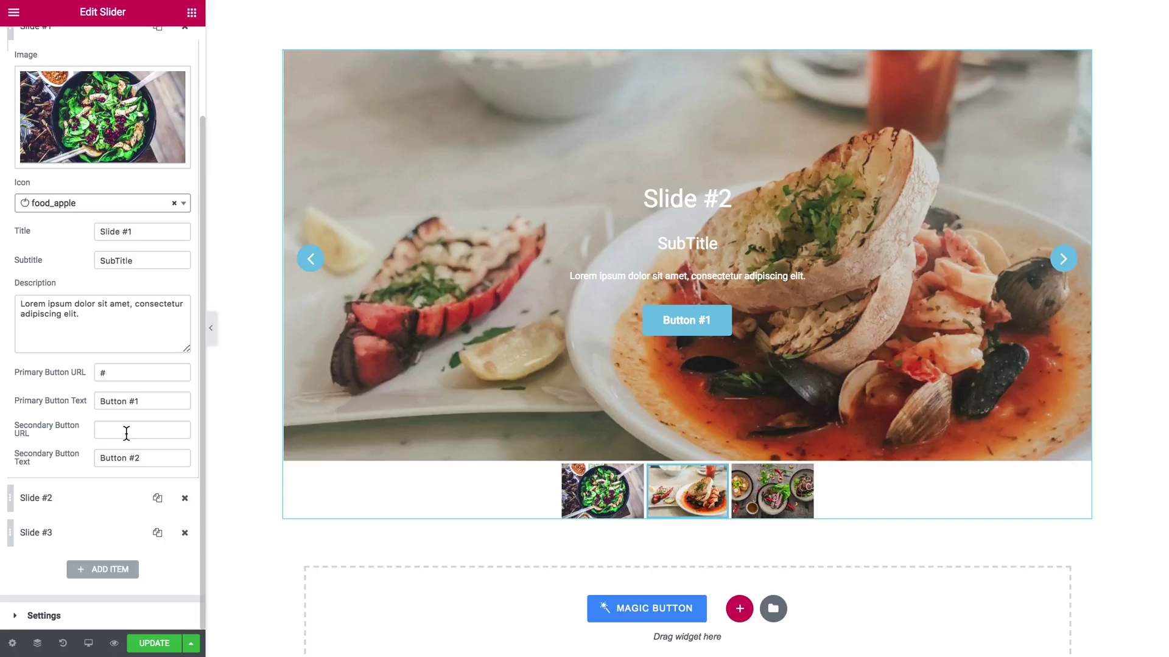
{"action": "left_click", "coordinate": [126, 434]}
{"action": "type", "text": "#"}
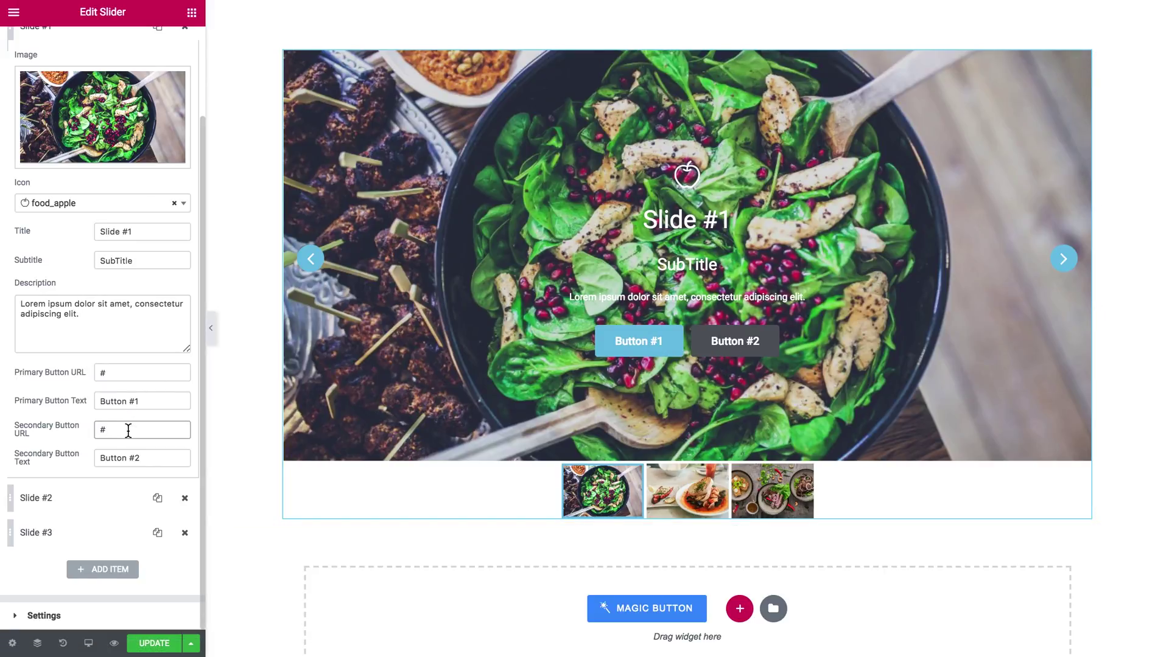
{"action": "key", "text": "BackSpace"}
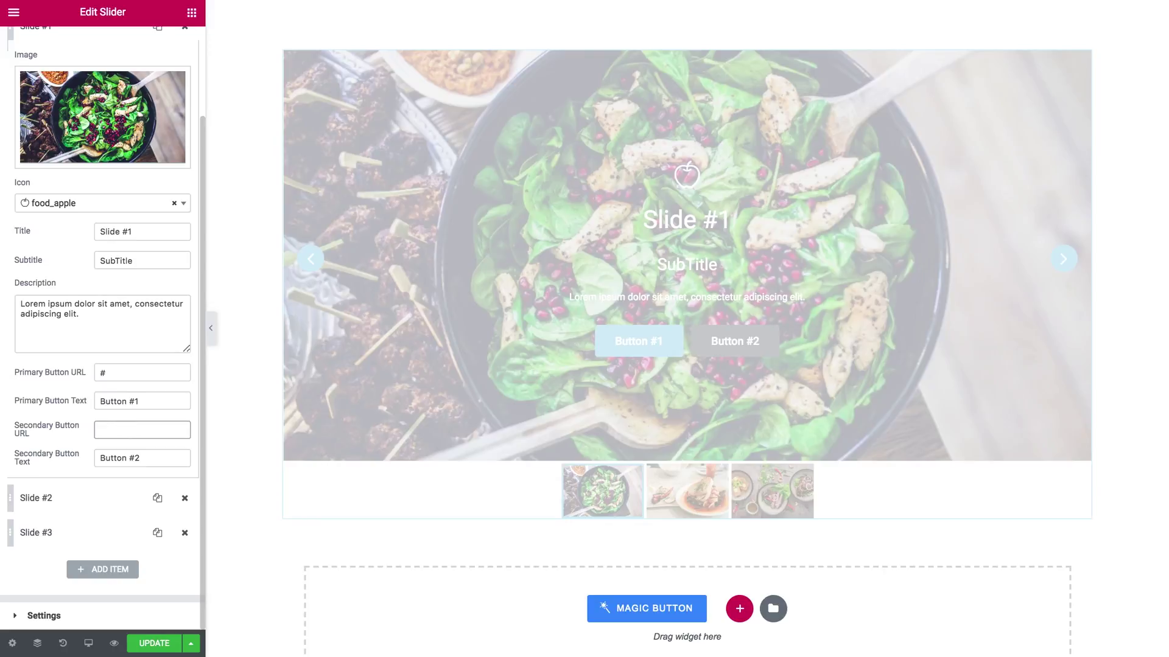
{"action": "left_click", "coordinate": [137, 377]}
{"action": "key", "text": "BackSpace"}
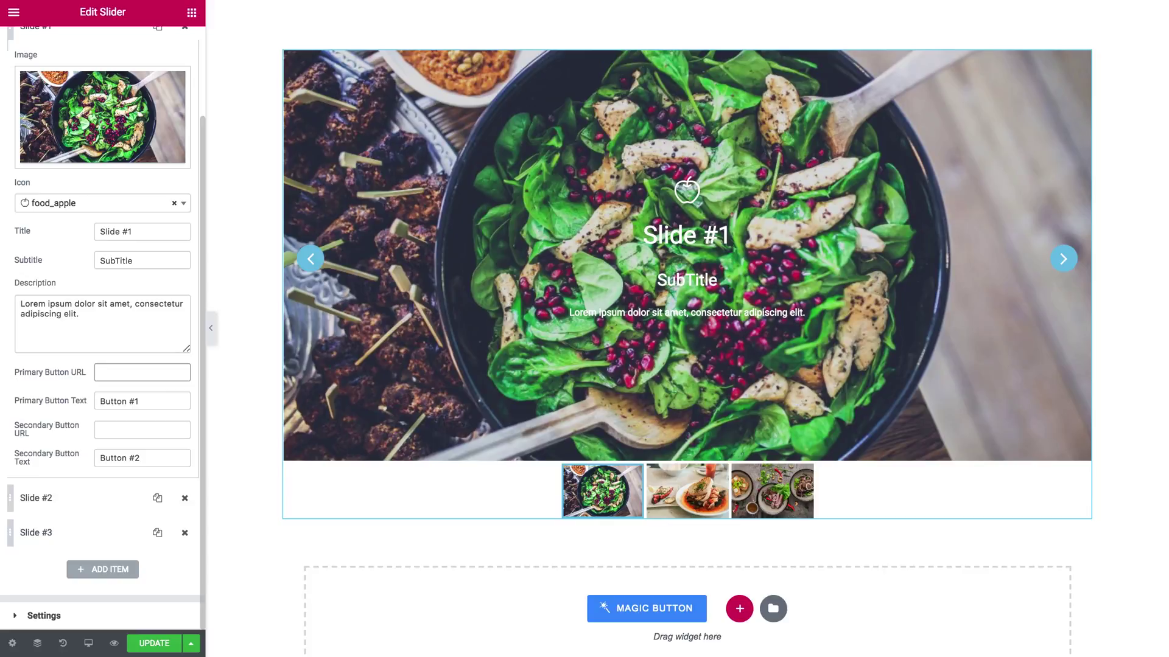
{"action": "type", "text": "#"}
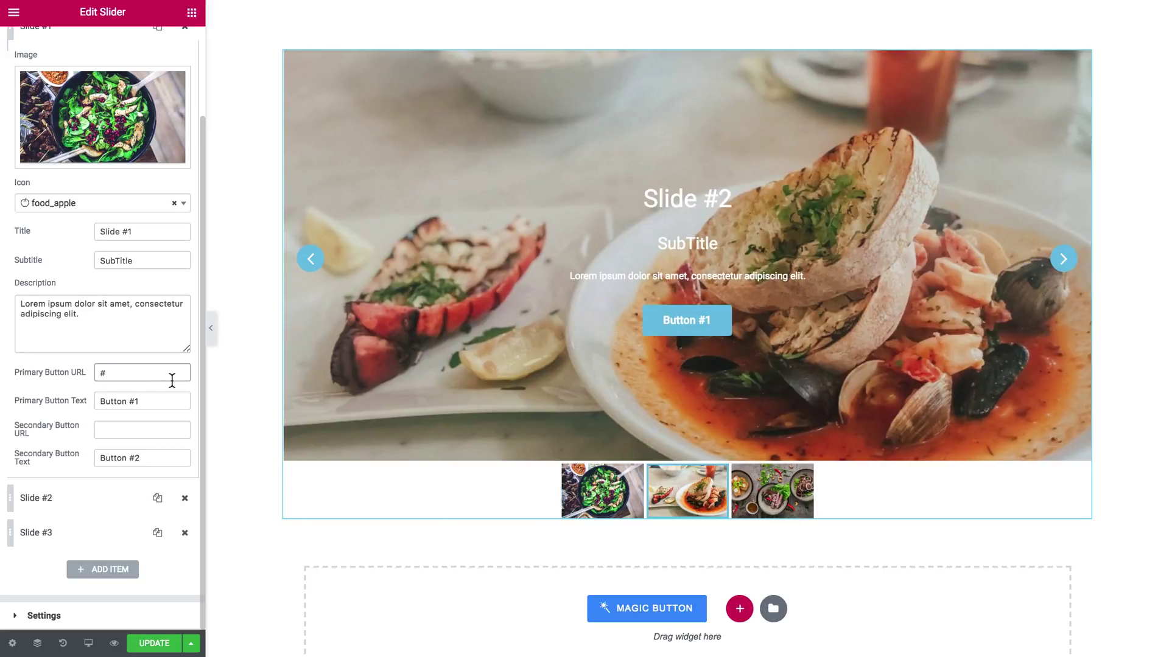
{"action": "scroll", "coordinate": [173, 378], "scroll_direction": "up", "scroll_amount": 2}
{"action": "scroll", "coordinate": [173, 379], "scroll_direction": "down", "scroll_amount": 1}
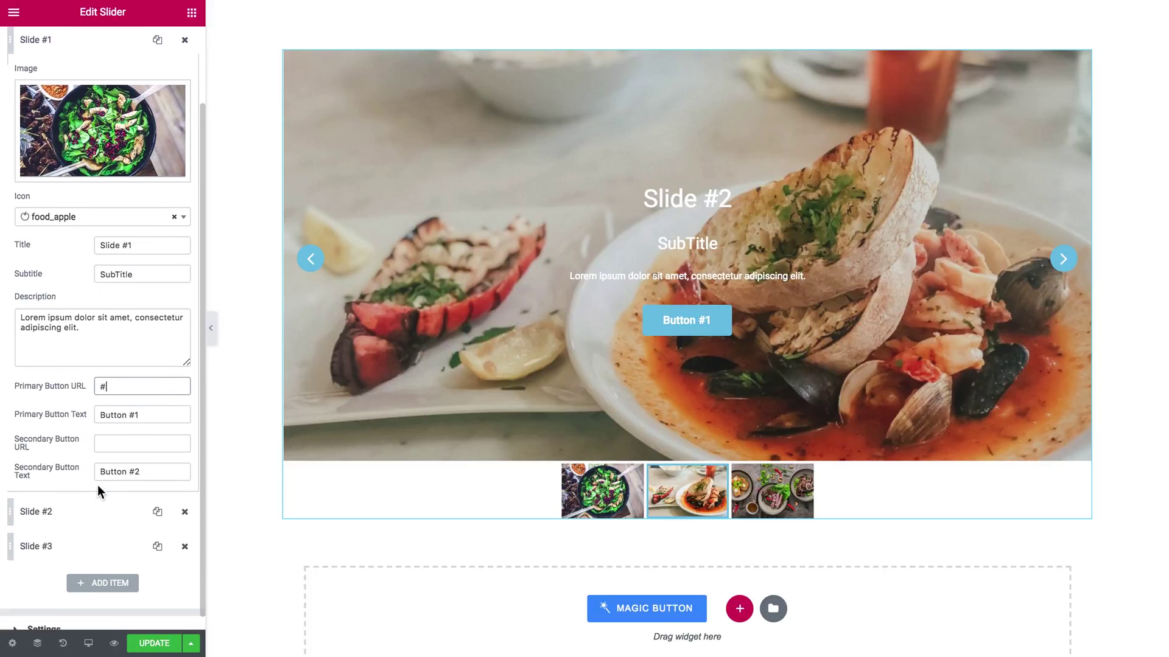
Give Slide #2 a food icon from a 'food' icon search
{"action": "left_click", "coordinate": [90, 513]}
{"action": "left_click", "coordinate": [117, 252]}
{"action": "type", "text": "food"}
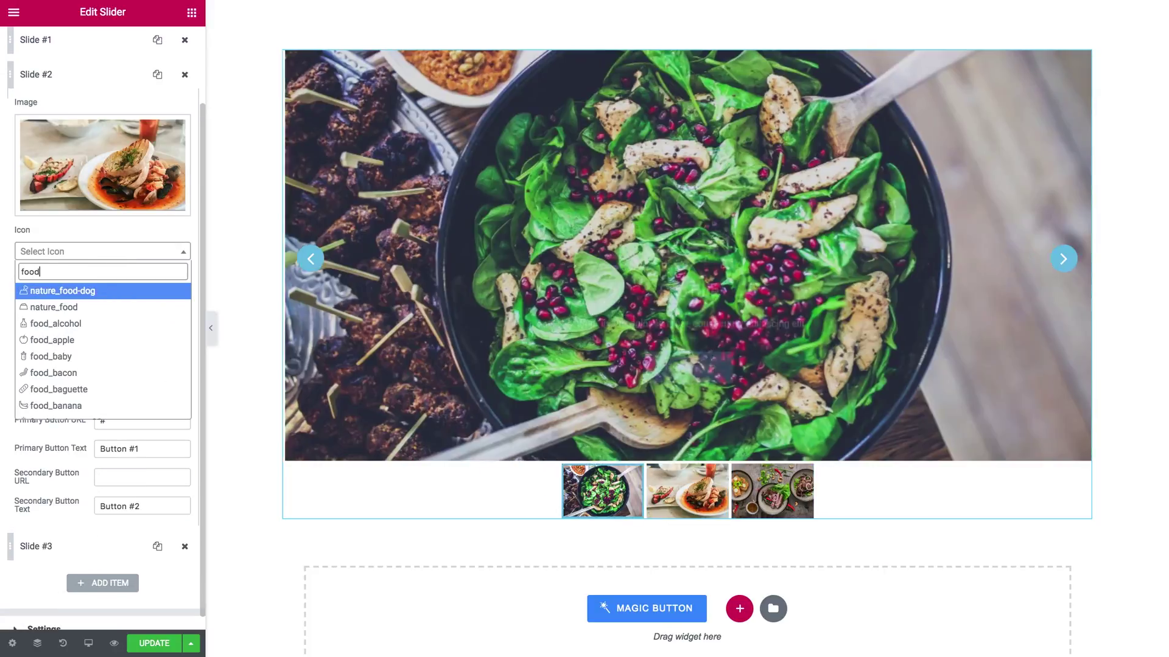
{"action": "left_click", "coordinate": [60, 405]}
{"action": "left_click", "coordinate": [61, 74]}
Give Slide #3 the food_barbecue-tools icon
{"action": "left_click", "coordinate": [91, 108]}
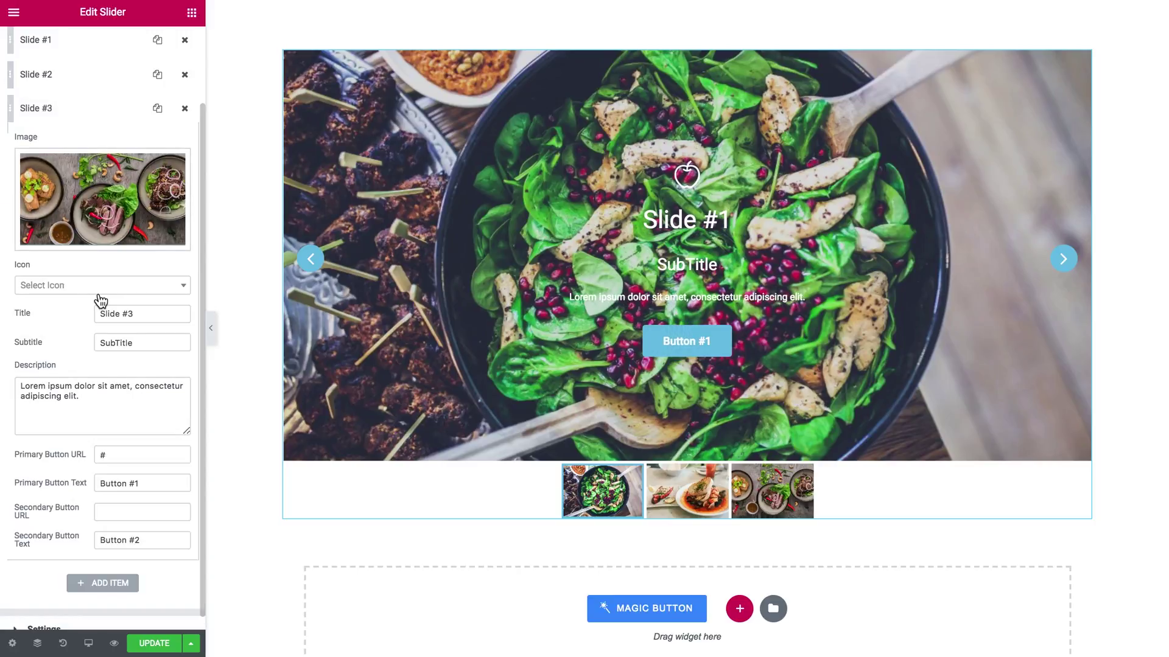
{"action": "left_click", "coordinate": [101, 286]}
{"action": "type", "text": "food"}
{"action": "scroll", "coordinate": [85, 378], "scroll_direction": "down", "scroll_amount": 2}
{"action": "left_click", "coordinate": [91, 384]}
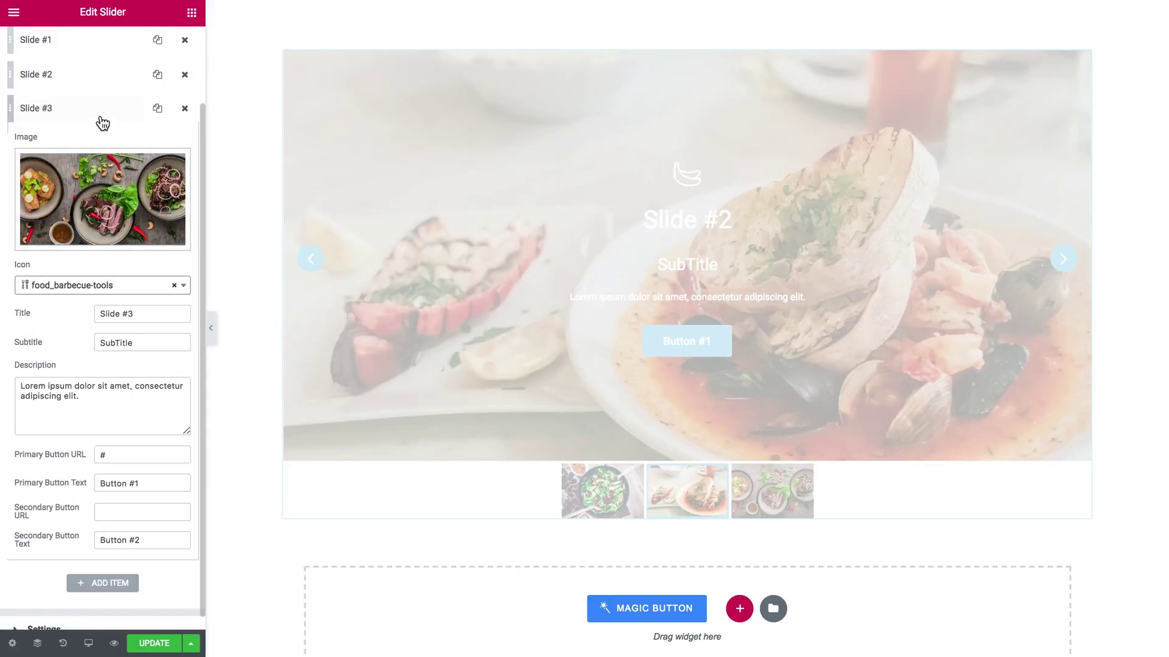
{"action": "left_click", "coordinate": [101, 119]}
{"action": "left_click", "coordinate": [91, 191]}
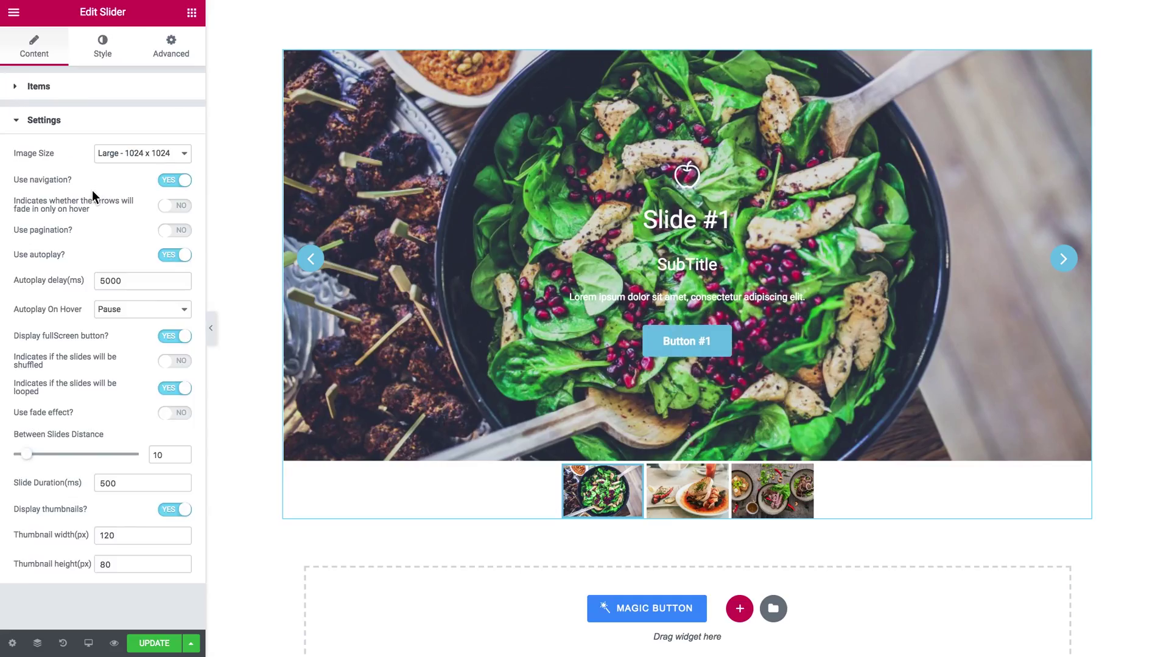
{"action": "left_click", "coordinate": [133, 154]}
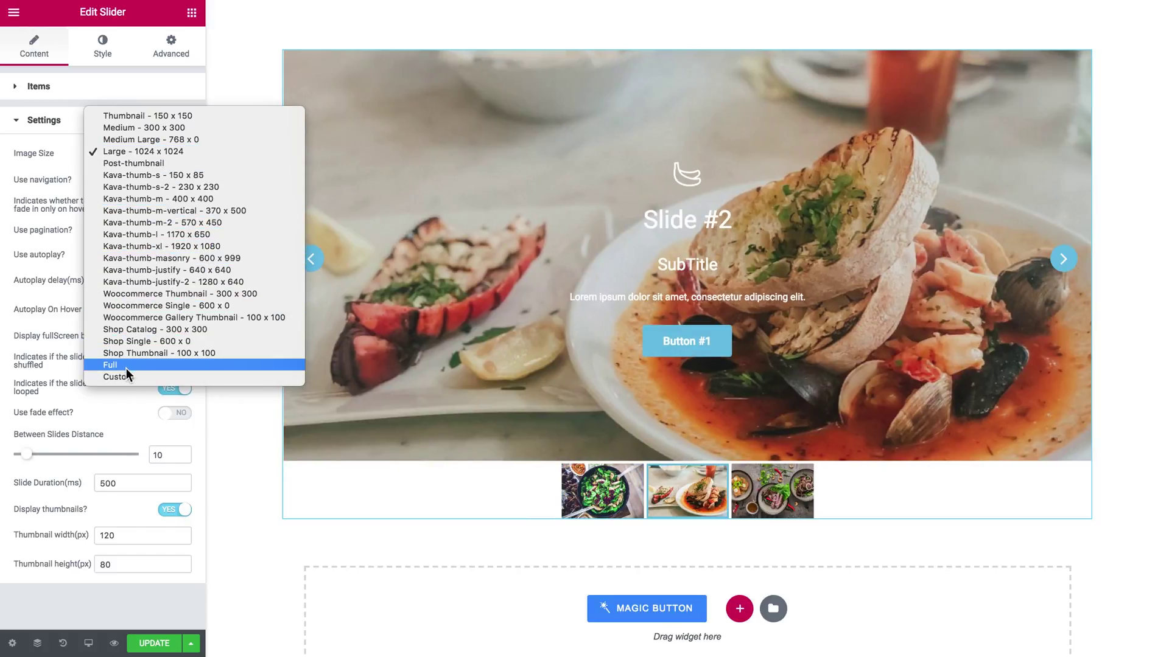
{"action": "left_click", "coordinate": [56, 162]}
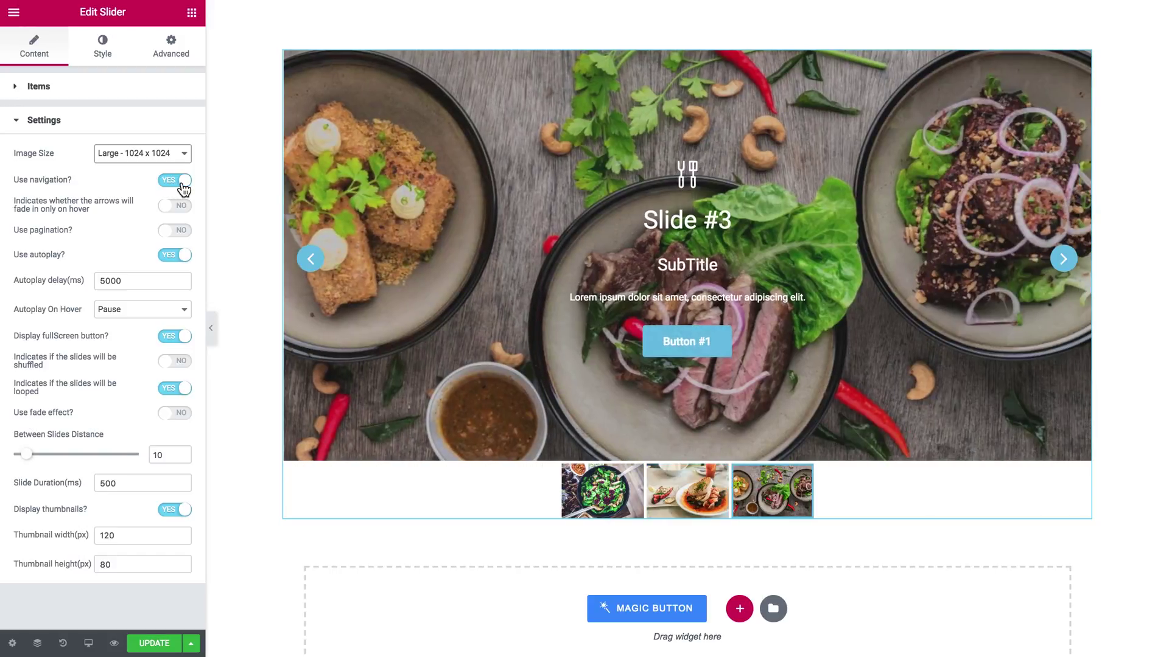
{"action": "left_click", "coordinate": [180, 181]}
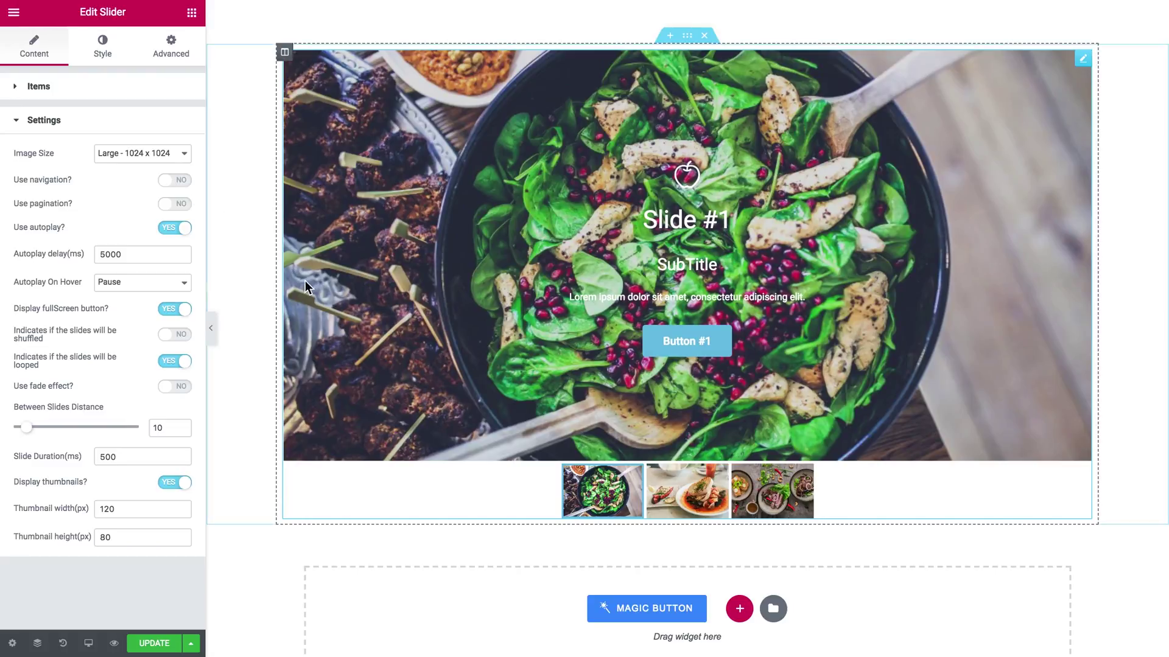
{"action": "left_click", "coordinate": [180, 181]}
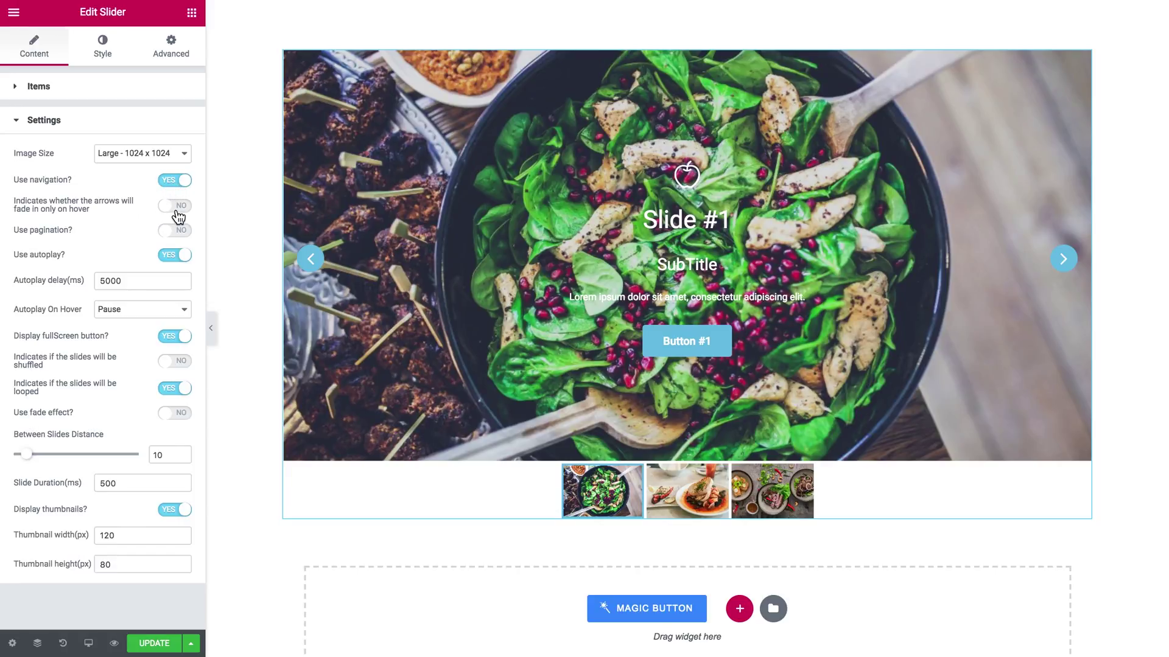
{"action": "left_click", "coordinate": [178, 213]}
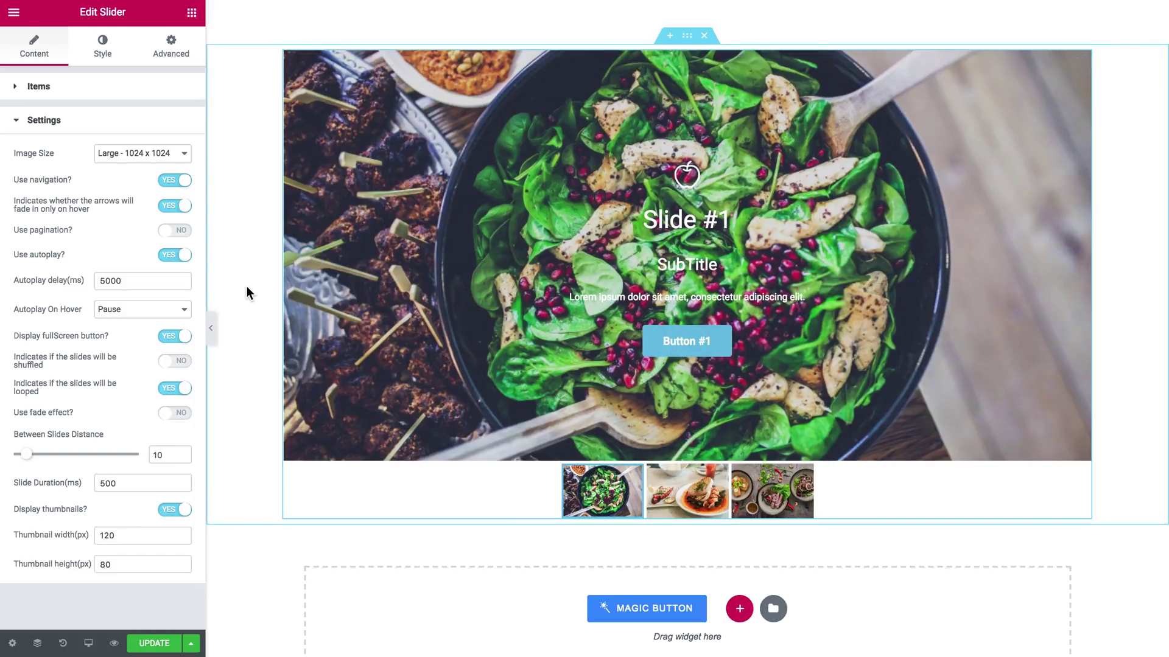
{"action": "left_click", "coordinate": [184, 214]}
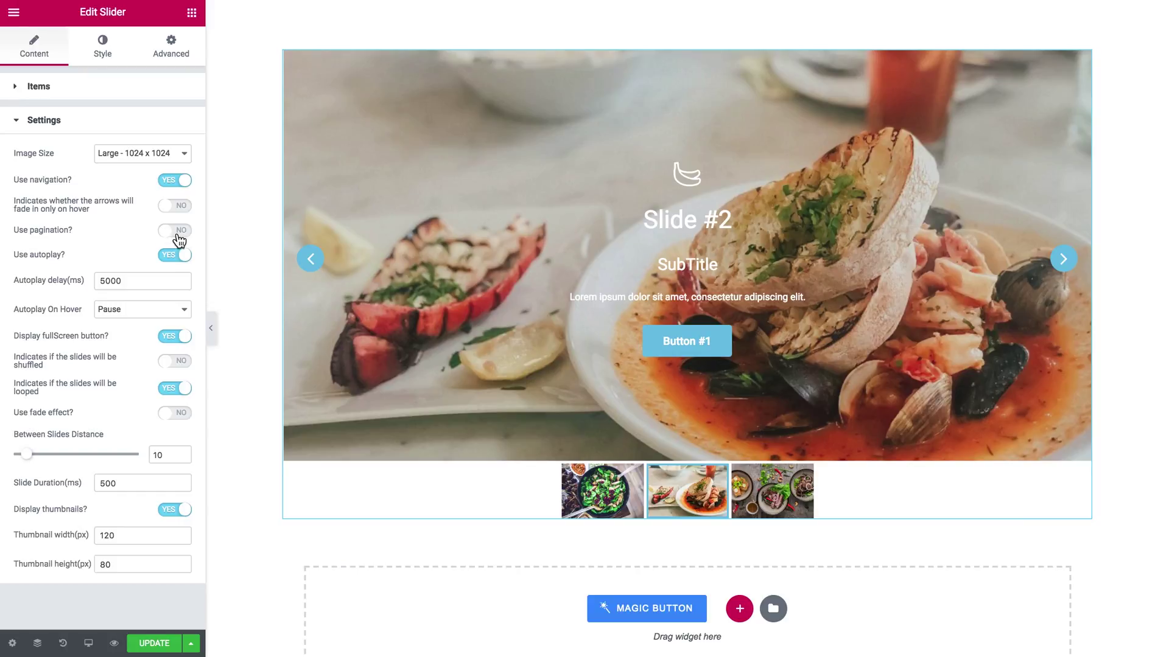
{"action": "left_click", "coordinate": [175, 230]}
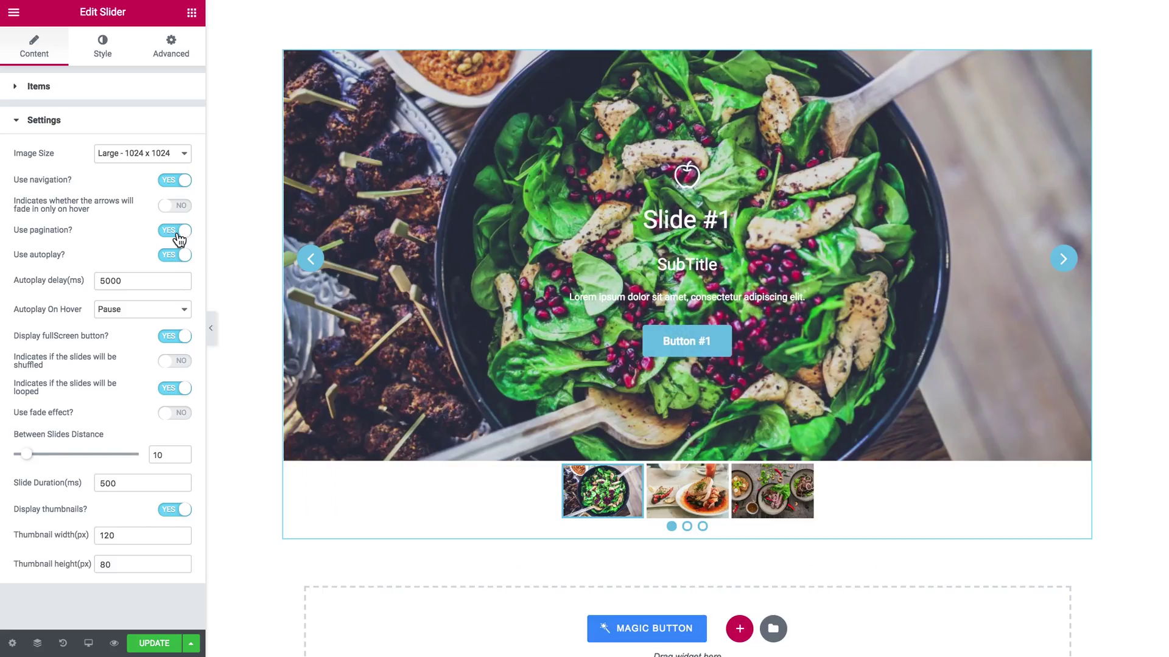
{"action": "left_click", "coordinate": [685, 529]}
{"action": "left_click", "coordinate": [703, 528]}
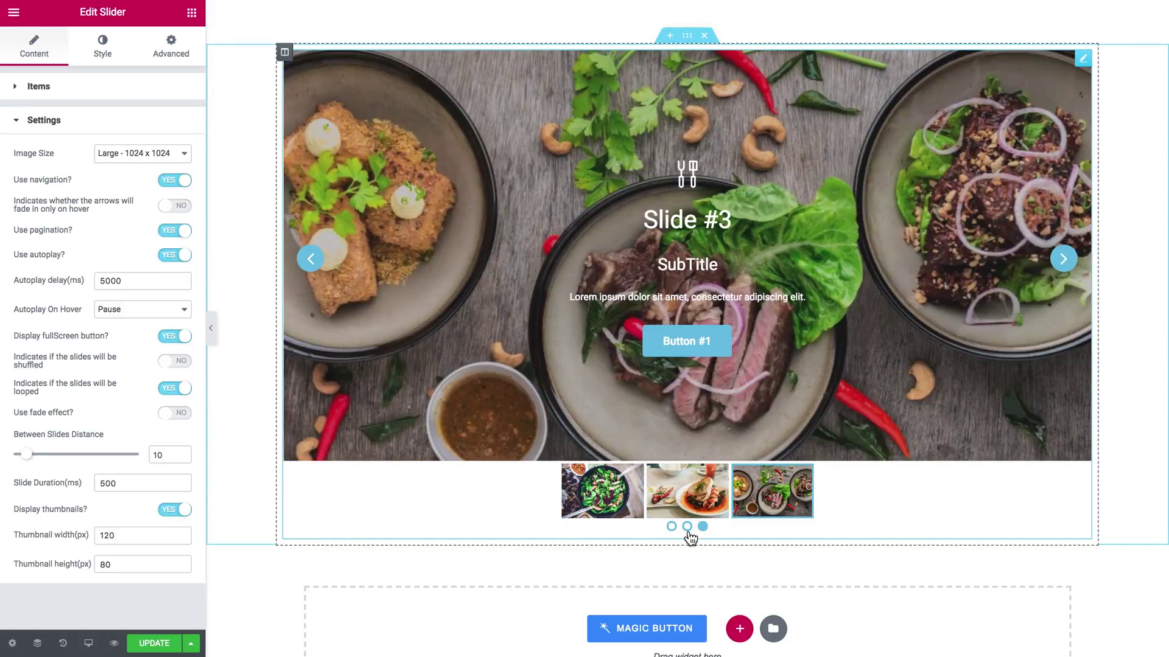
{"action": "left_click", "coordinate": [672, 528]}
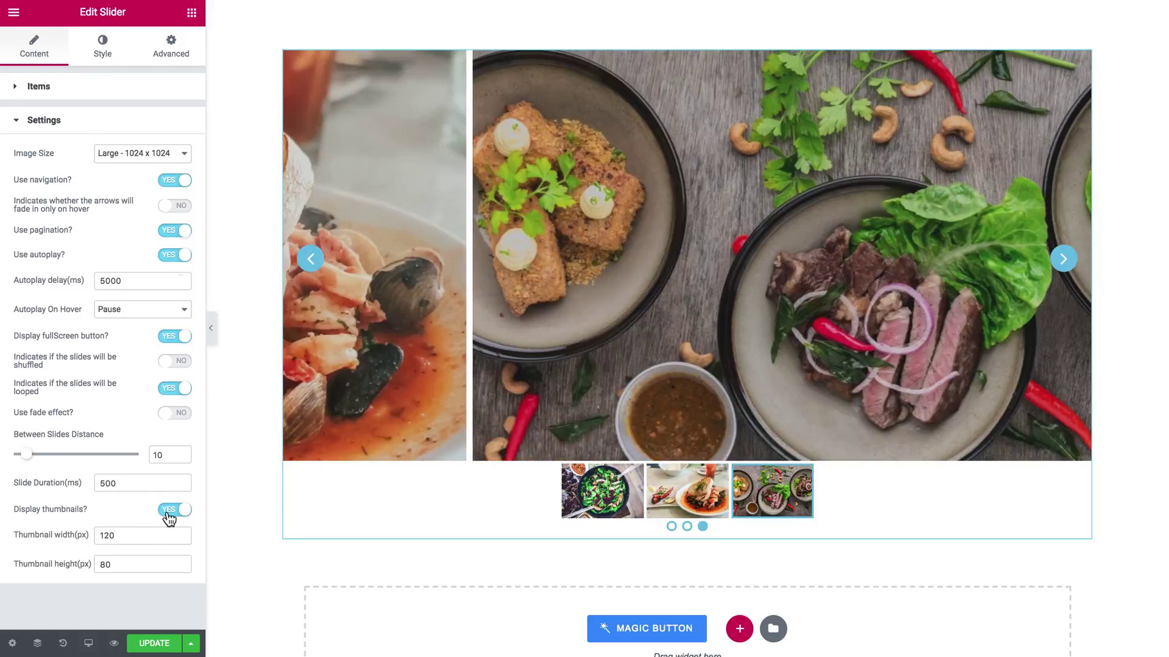
{"action": "left_click", "coordinate": [168, 515]}
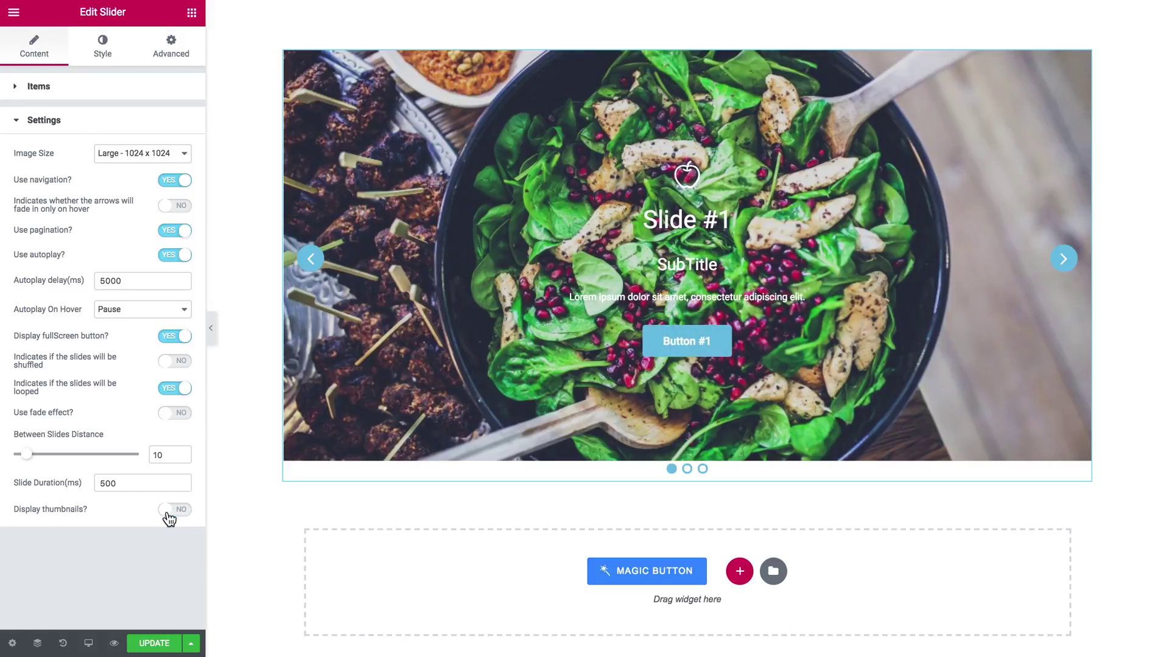
{"action": "left_click", "coordinate": [169, 515]}
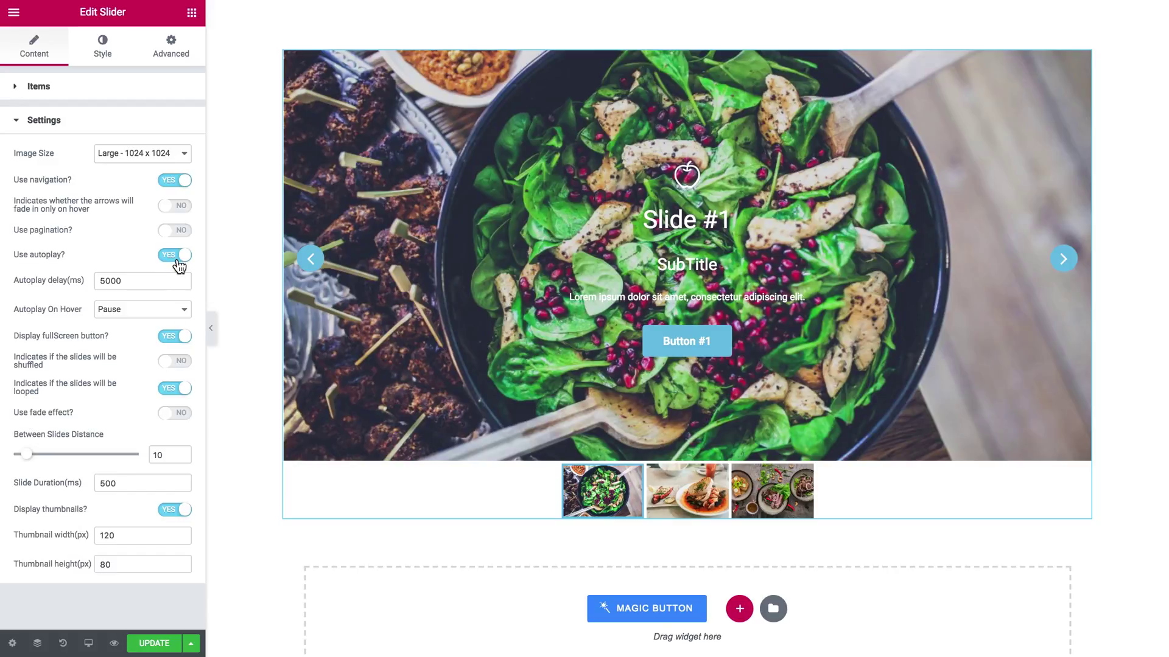
{"action": "left_click", "coordinate": [140, 321]}
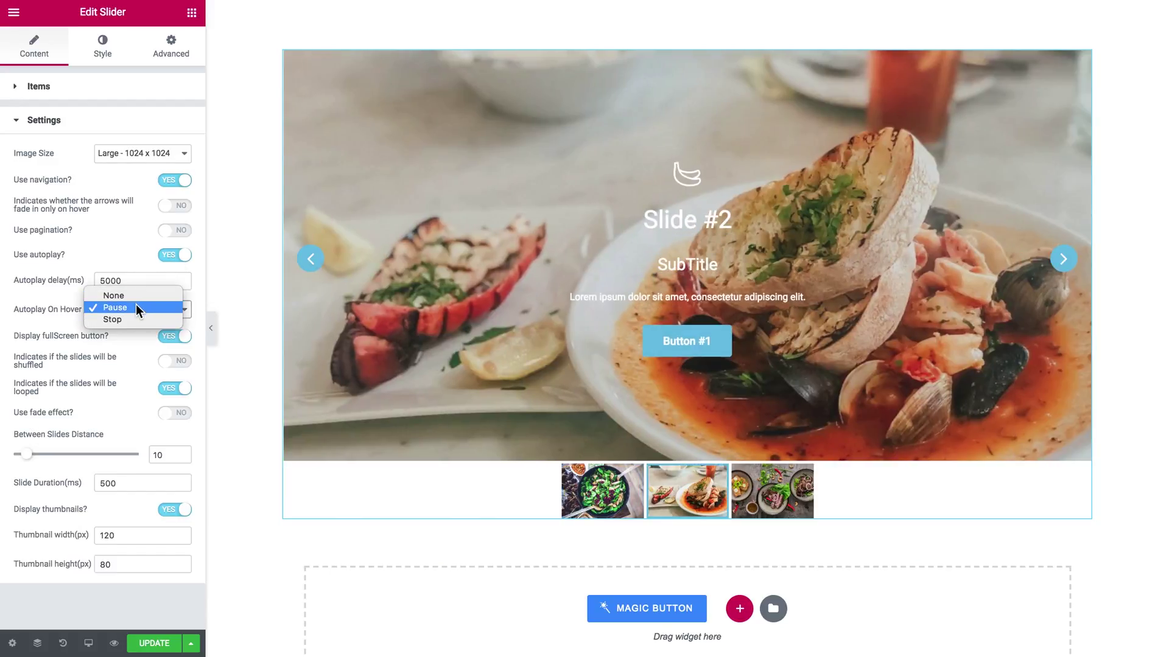
Keep Pause on hover, leave shuffle off, and set Use fade effect to YES
{"action": "left_click", "coordinate": [138, 308]}
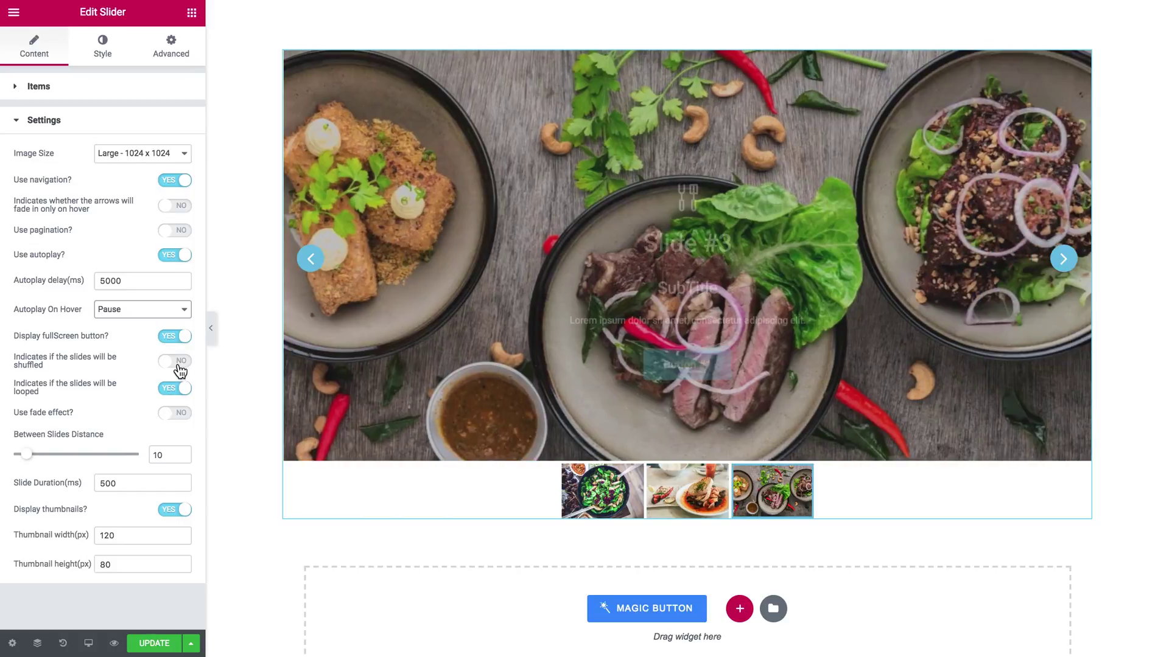
{"action": "left_click", "coordinate": [180, 370]}
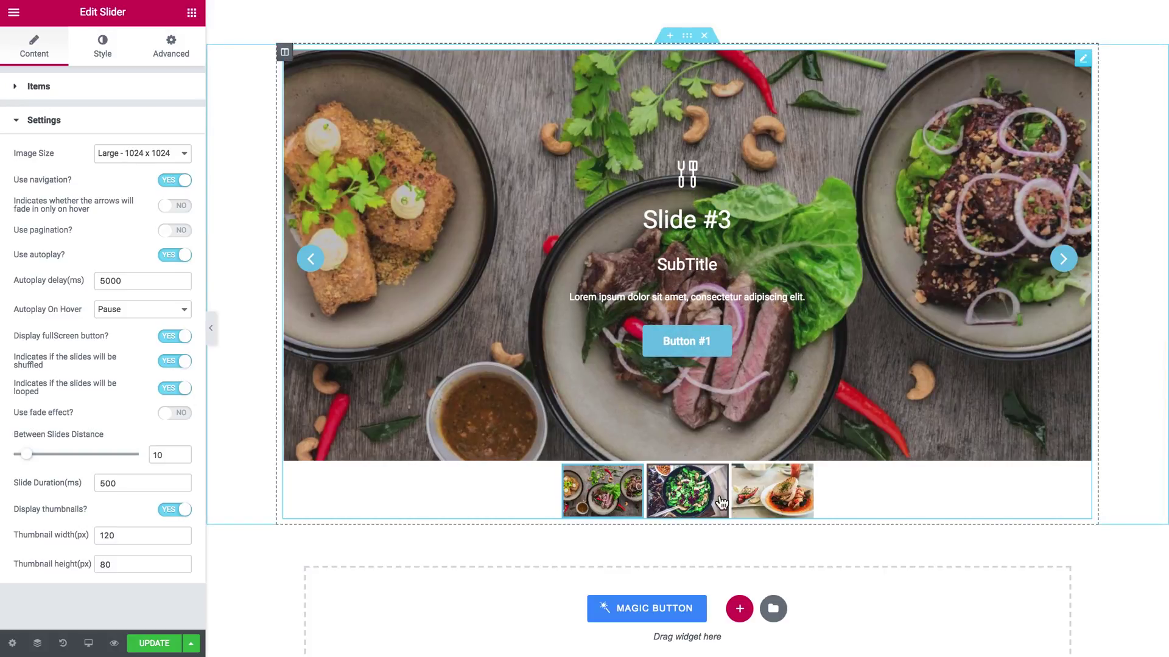
{"action": "left_click", "coordinate": [183, 363]}
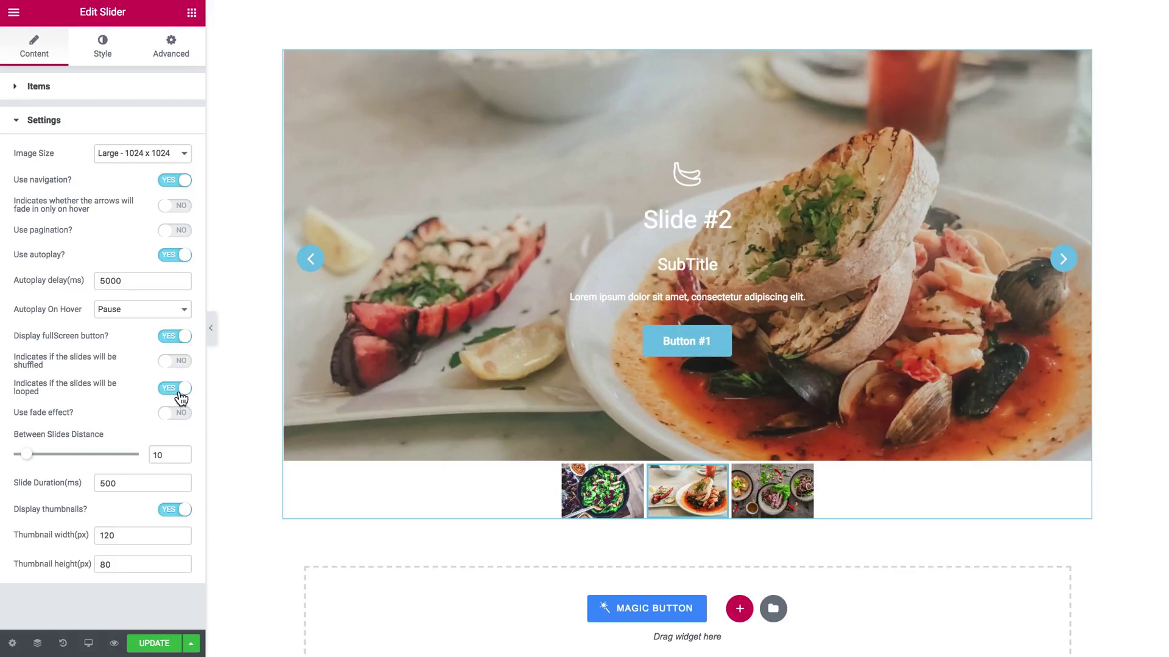
{"action": "left_click", "coordinate": [180, 419]}
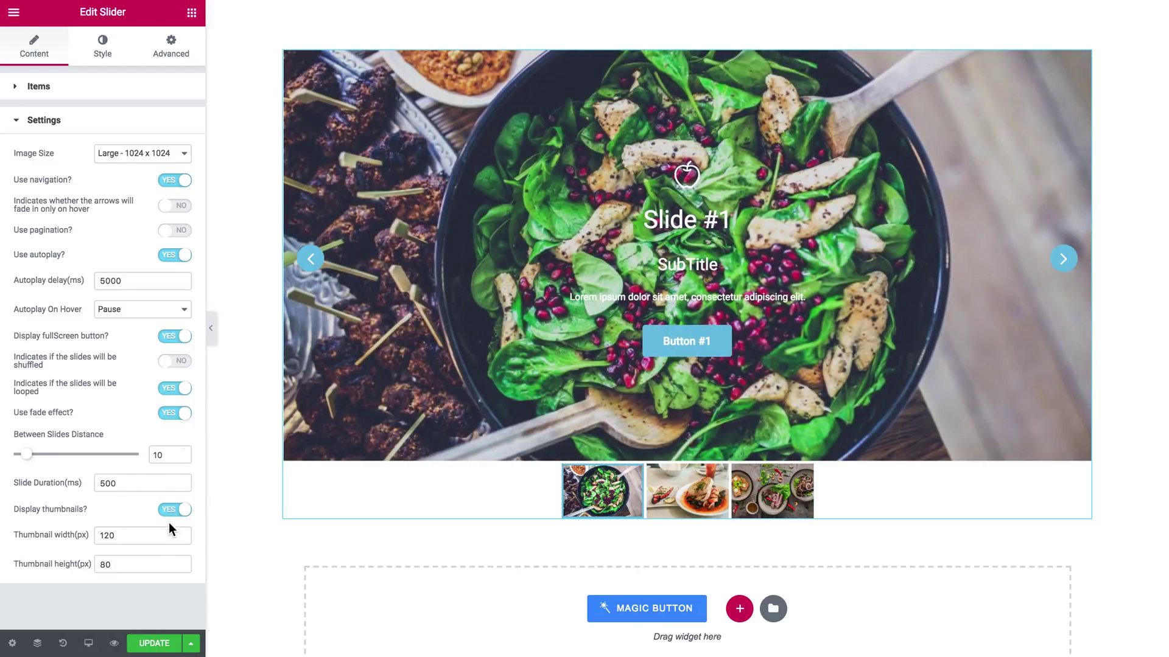
{"action": "left_click", "coordinate": [136, 534]}
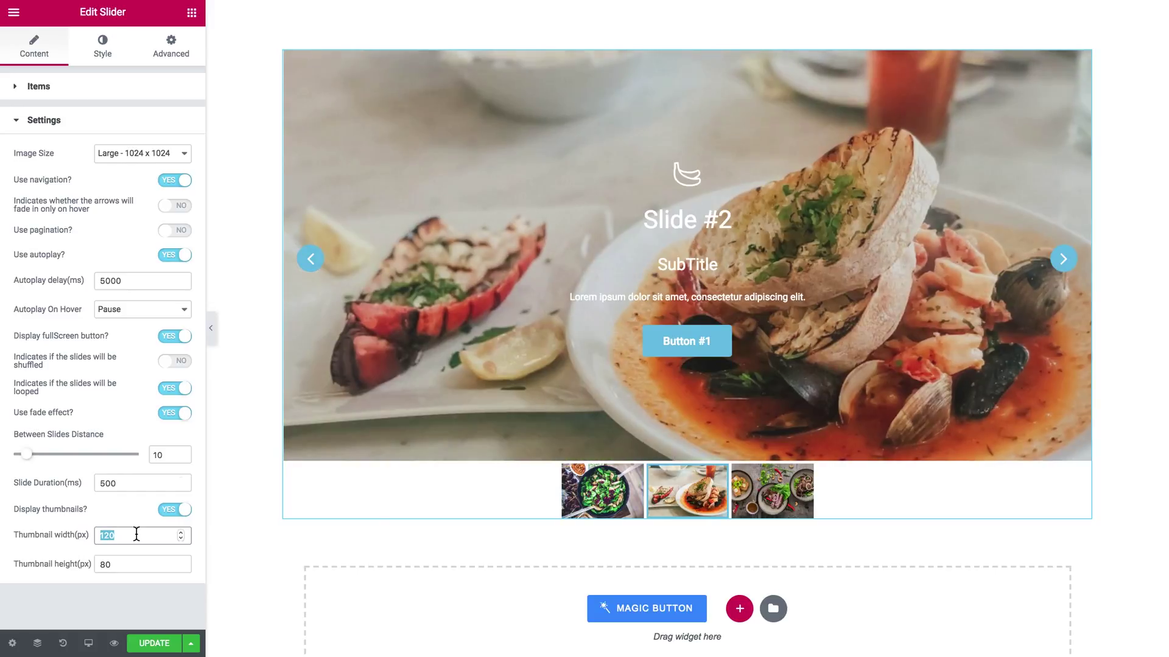
{"action": "type", "text": "88"}
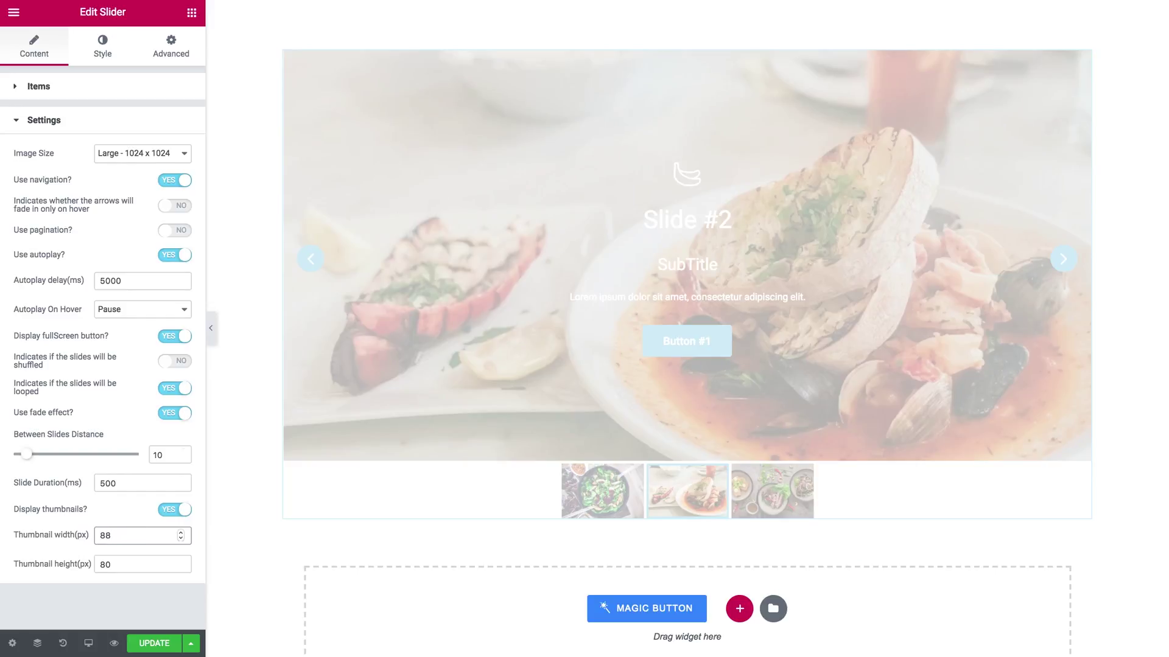
{"action": "type", "text": "0"}
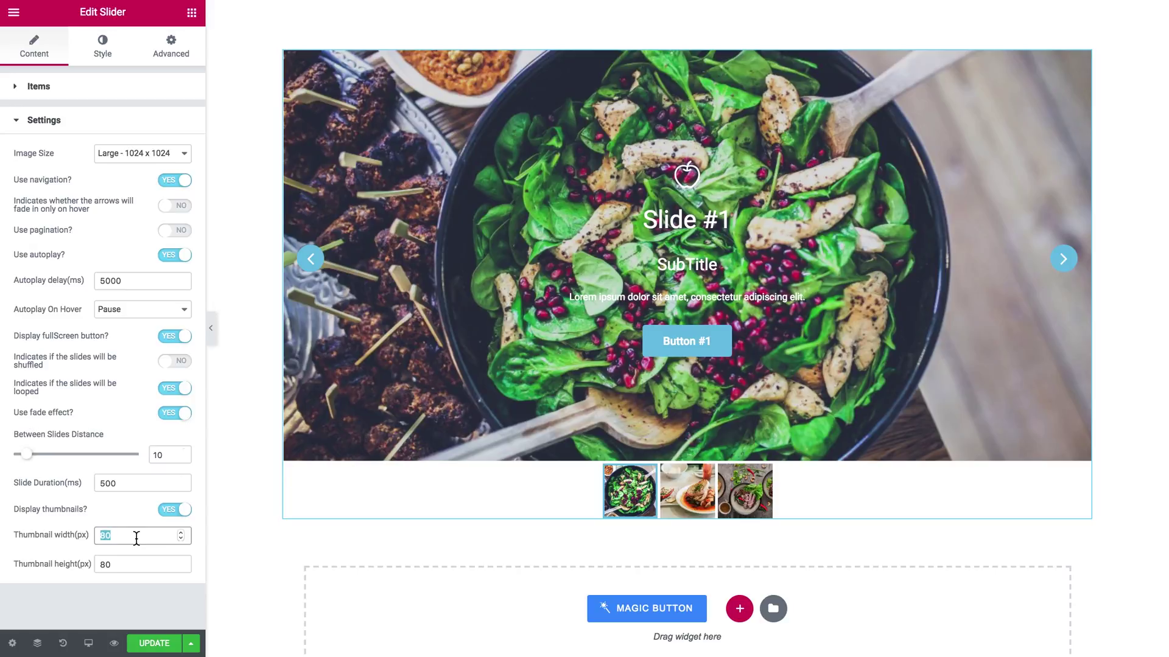
{"action": "type", "text": "120"}
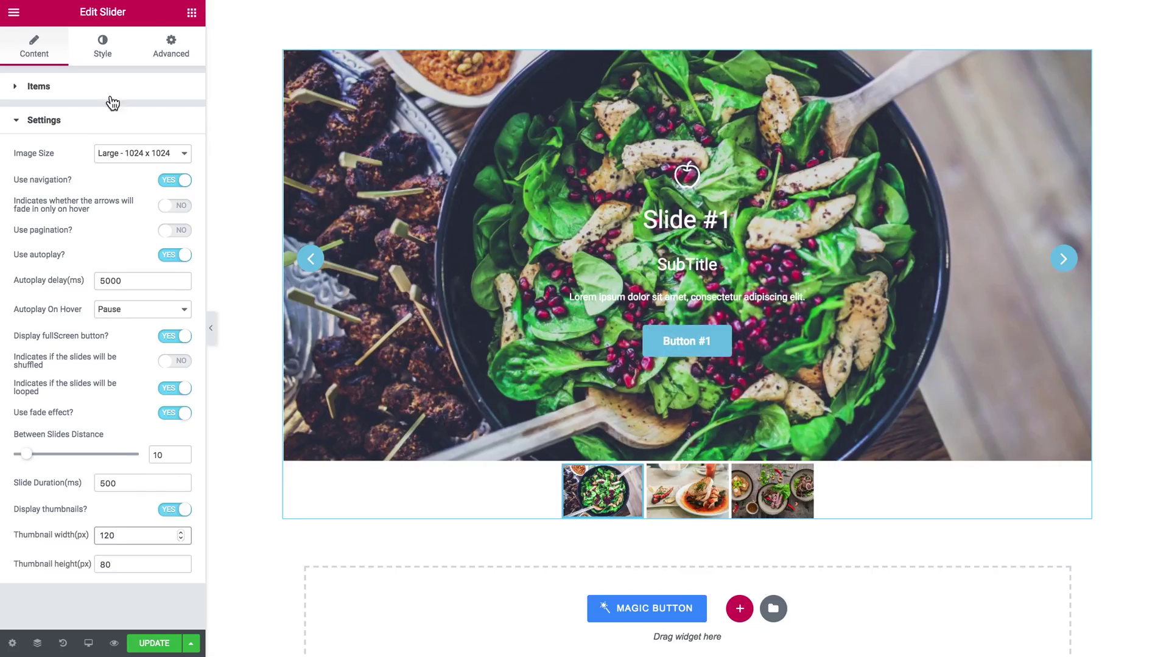
Keep Cover as the image scale mode and set the container border radius to 10
{"action": "left_click", "coordinate": [107, 60]}
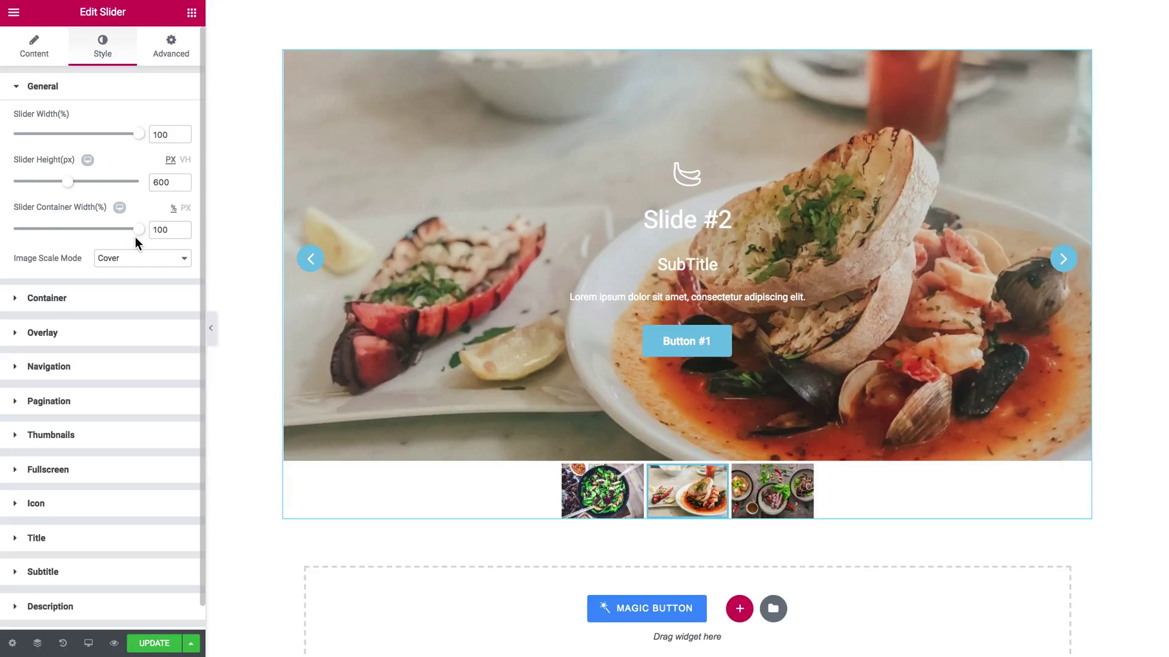
{"action": "left_click", "coordinate": [130, 258]}
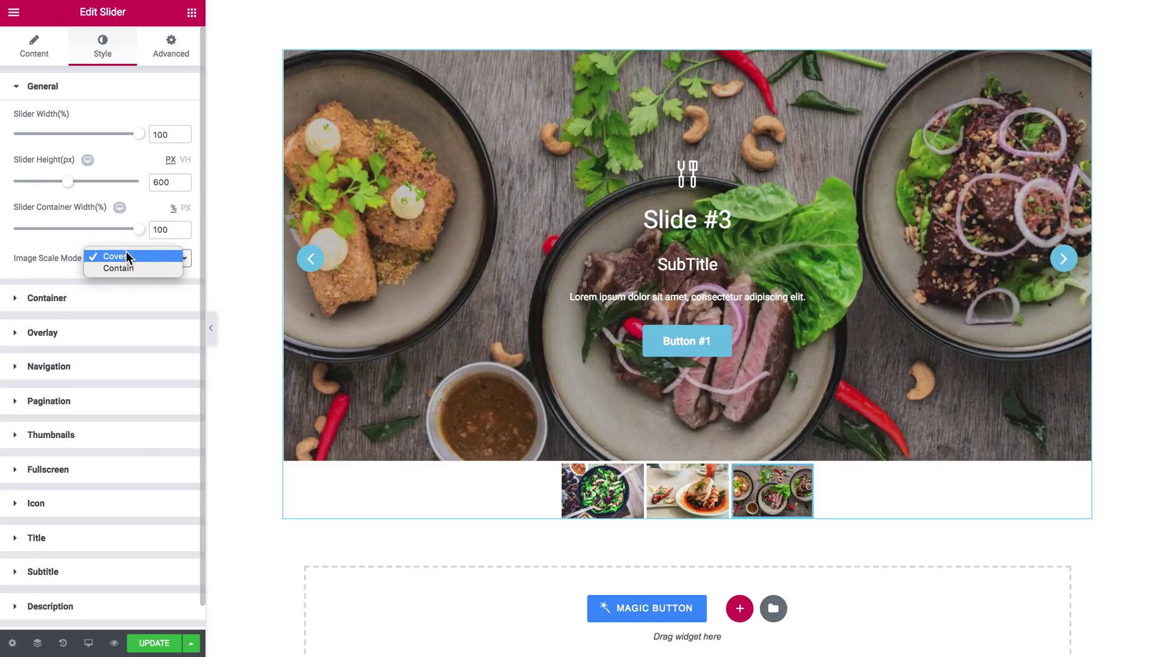
{"action": "left_click", "coordinate": [63, 261]}
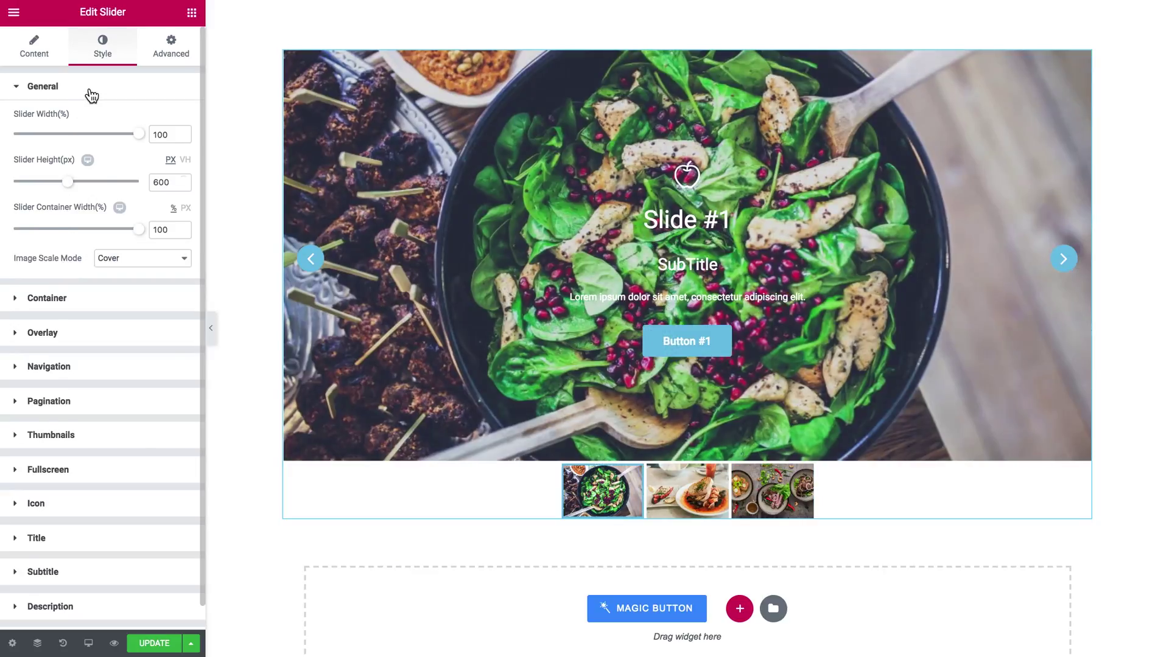
{"action": "left_click", "coordinate": [92, 94]}
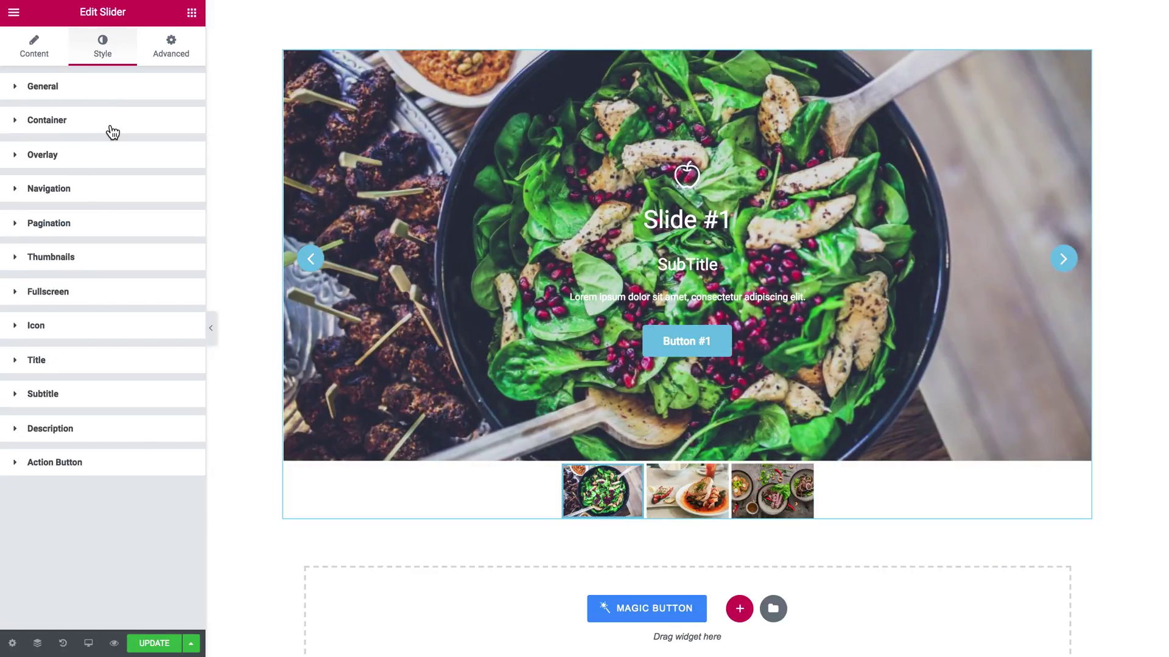
{"action": "left_click", "coordinate": [112, 133]}
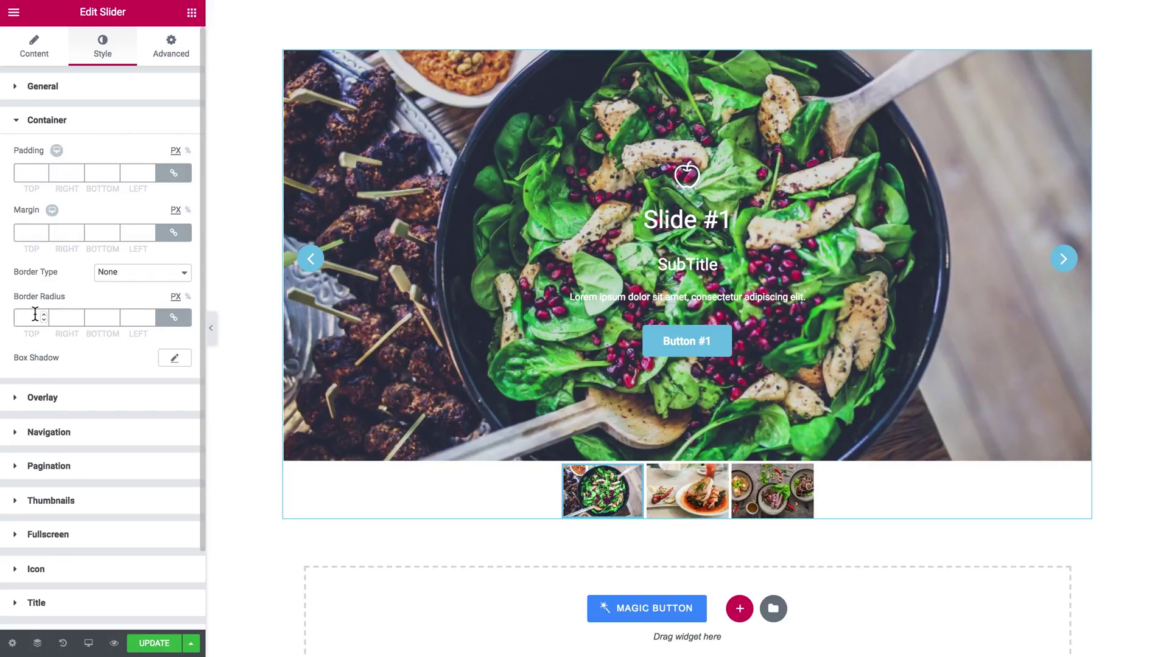
{"action": "type", "text": "10"}
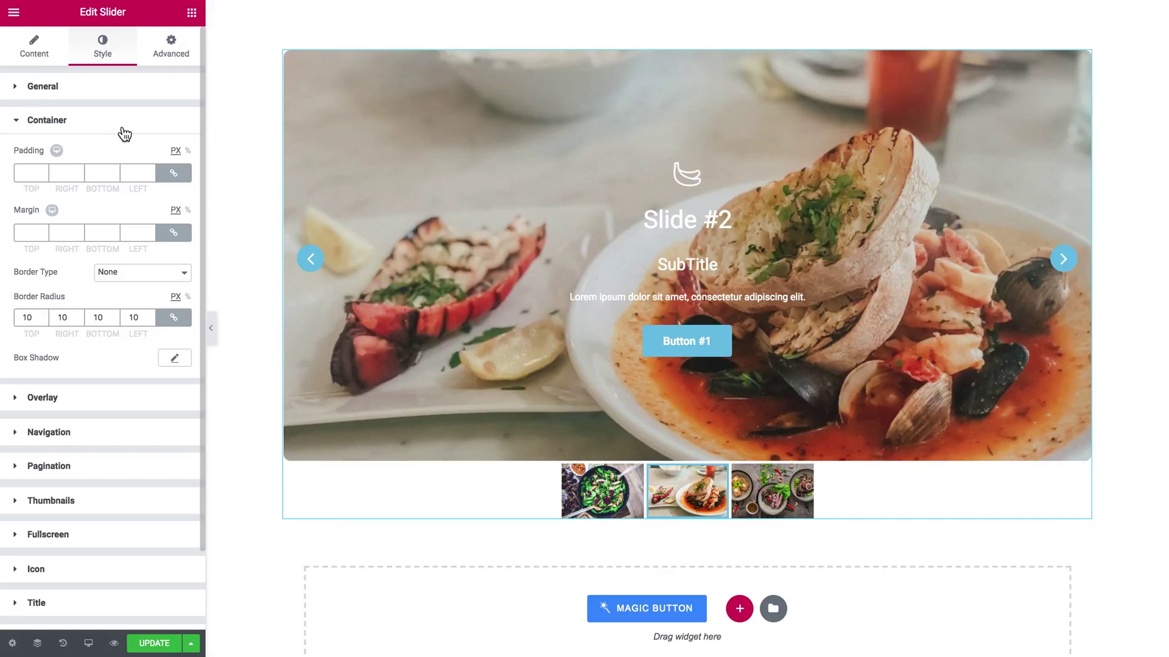
{"action": "left_click", "coordinate": [117, 129]}
{"action": "left_click", "coordinate": [111, 156]}
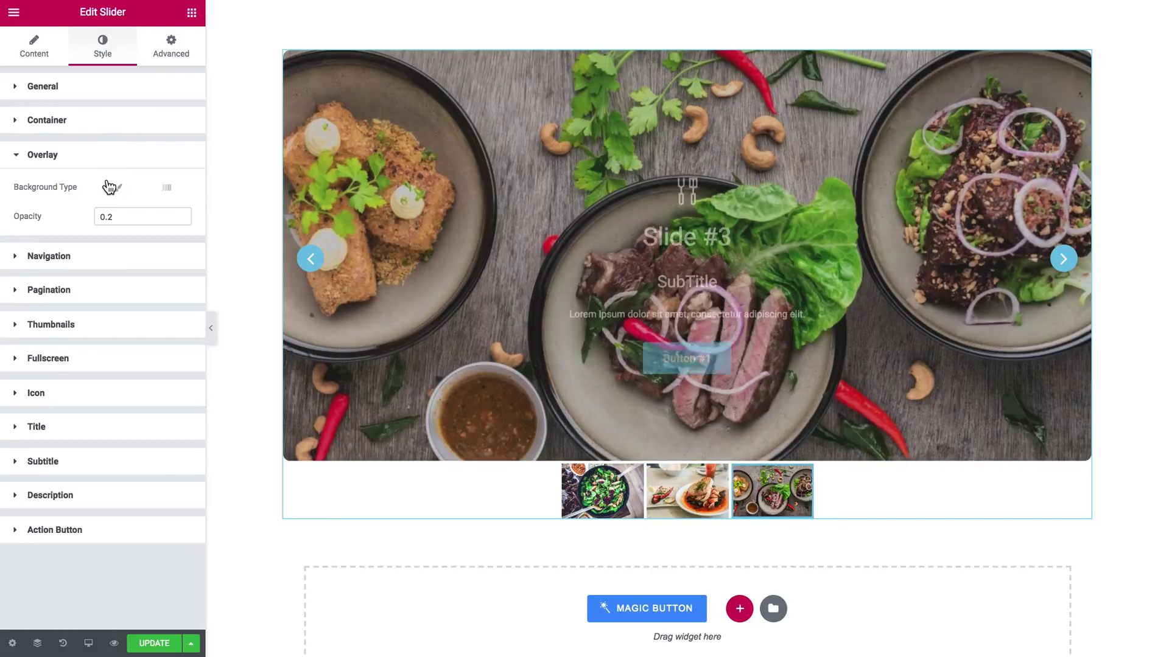
Apply a Classic black overlay background with opacity kept at 0.2
{"action": "left_click", "coordinate": [116, 187]}
{"action": "left_click", "coordinate": [169, 219]}
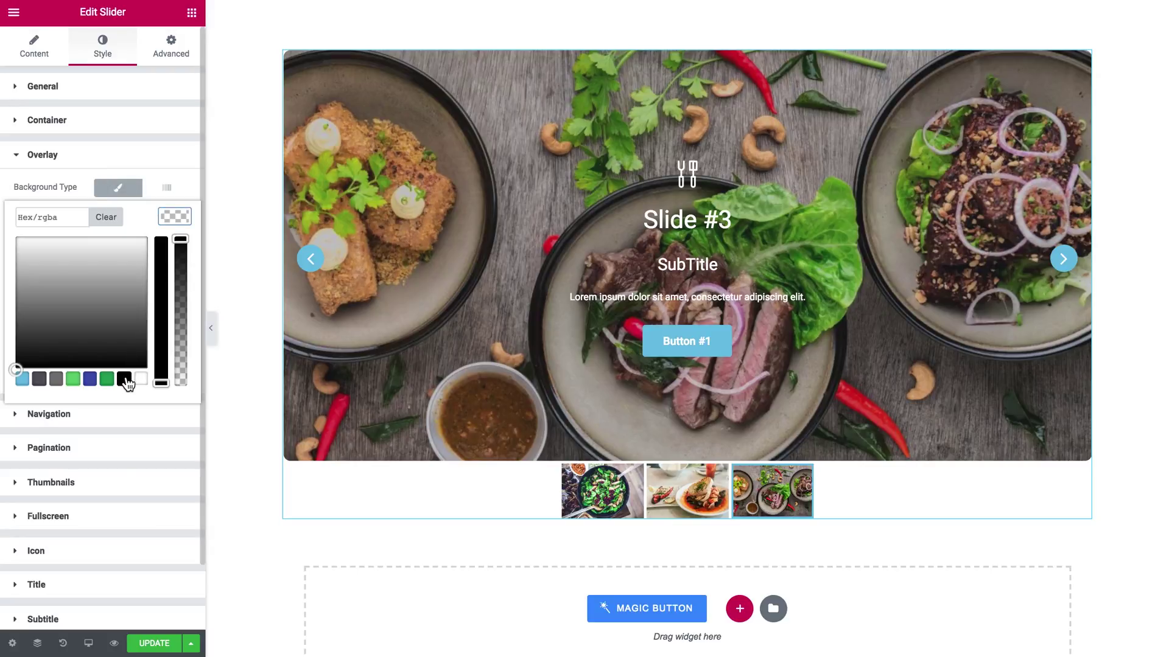
{"action": "left_click", "coordinate": [126, 380]}
{"action": "left_click", "coordinate": [184, 217]}
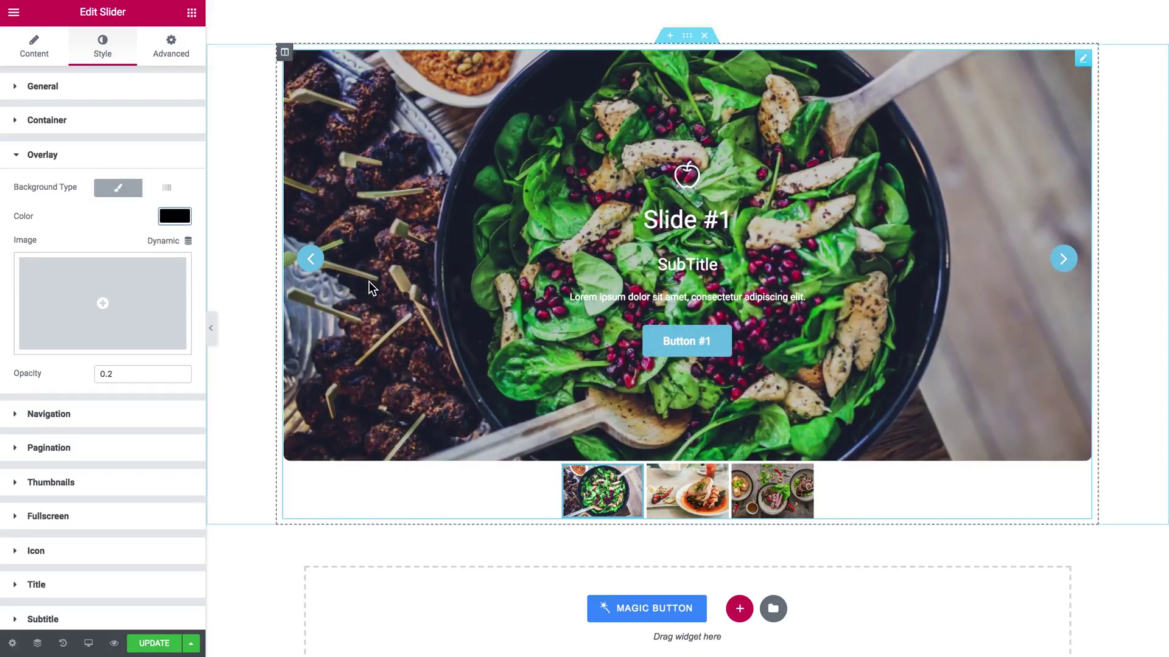
{"action": "left_click", "coordinate": [123, 375]}
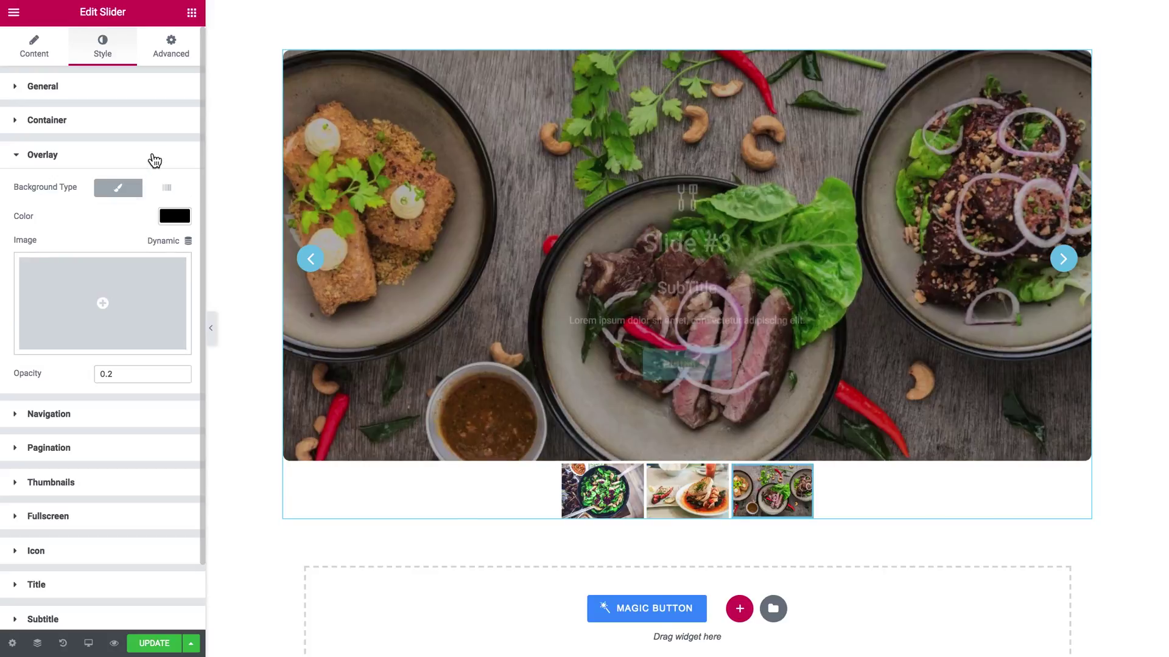
{"action": "left_click", "coordinate": [151, 159]}
{"action": "left_click", "coordinate": [126, 195]}
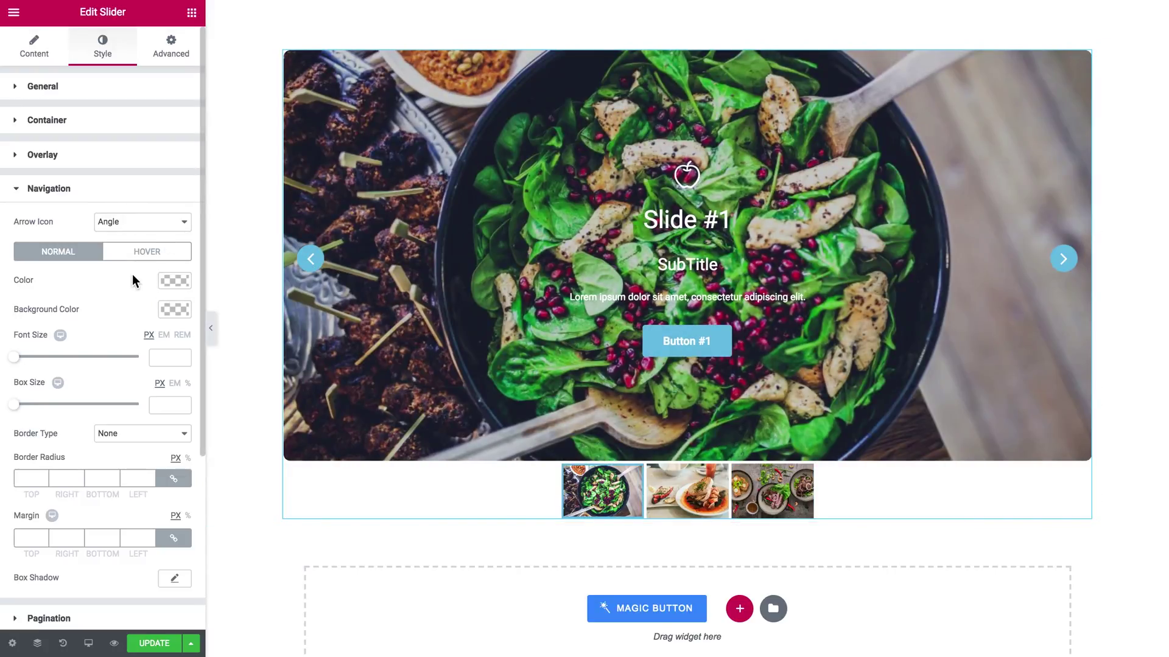
Set the arrows' normal background color to crimson #c91765
{"action": "scroll", "coordinate": [133, 274], "scroll_direction": "down", "scroll_amount": 2}
{"action": "left_click", "coordinate": [180, 248]}
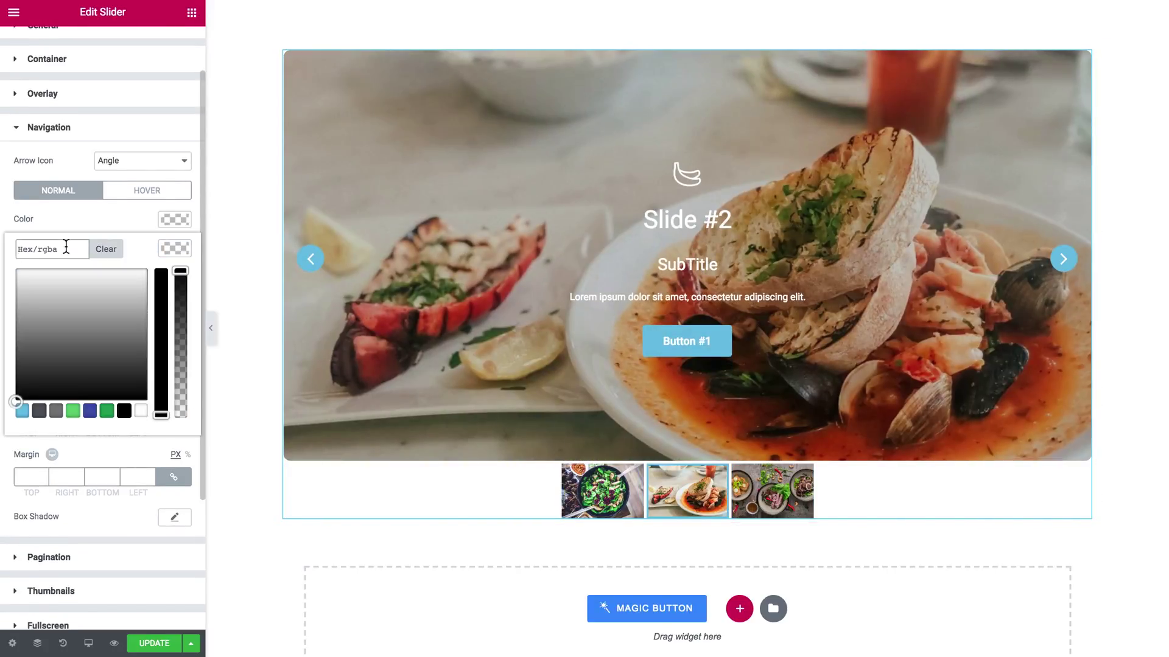
{"action": "left_click", "coordinate": [66, 248]}
{"action": "type", "text": "#c91765"}
{"action": "left_click", "coordinate": [170, 251]}
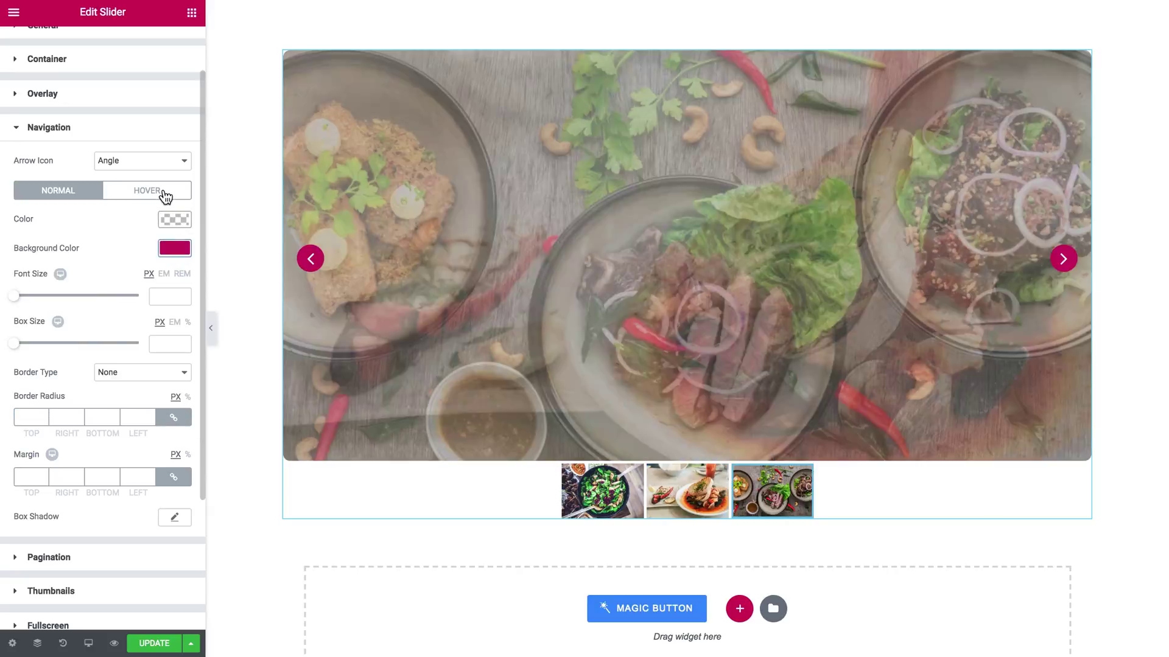
Make hovered arrows crimson #c91765 on a white background
{"action": "left_click", "coordinate": [161, 194]}
{"action": "left_click", "coordinate": [174, 219]}
{"action": "left_click", "coordinate": [57, 222]}
{"action": "type", "text": "#c91765"}
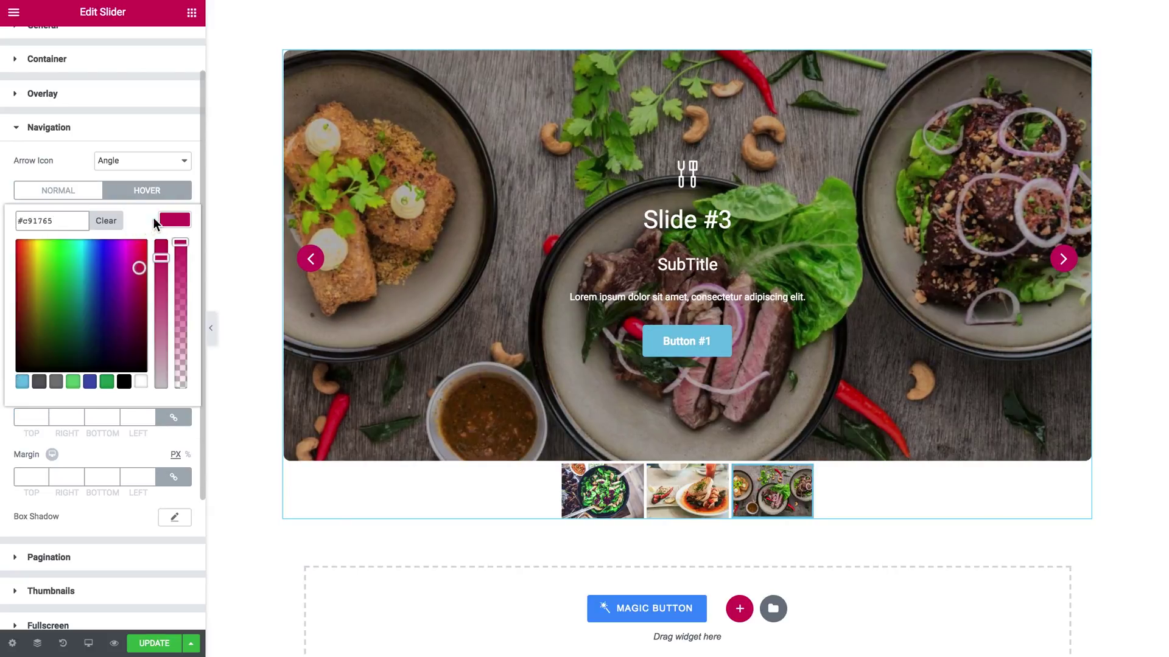
{"action": "left_click", "coordinate": [174, 219]}
{"action": "left_click", "coordinate": [174, 248]}
{"action": "left_click", "coordinate": [140, 409]}
{"action": "left_click", "coordinate": [174, 248]}
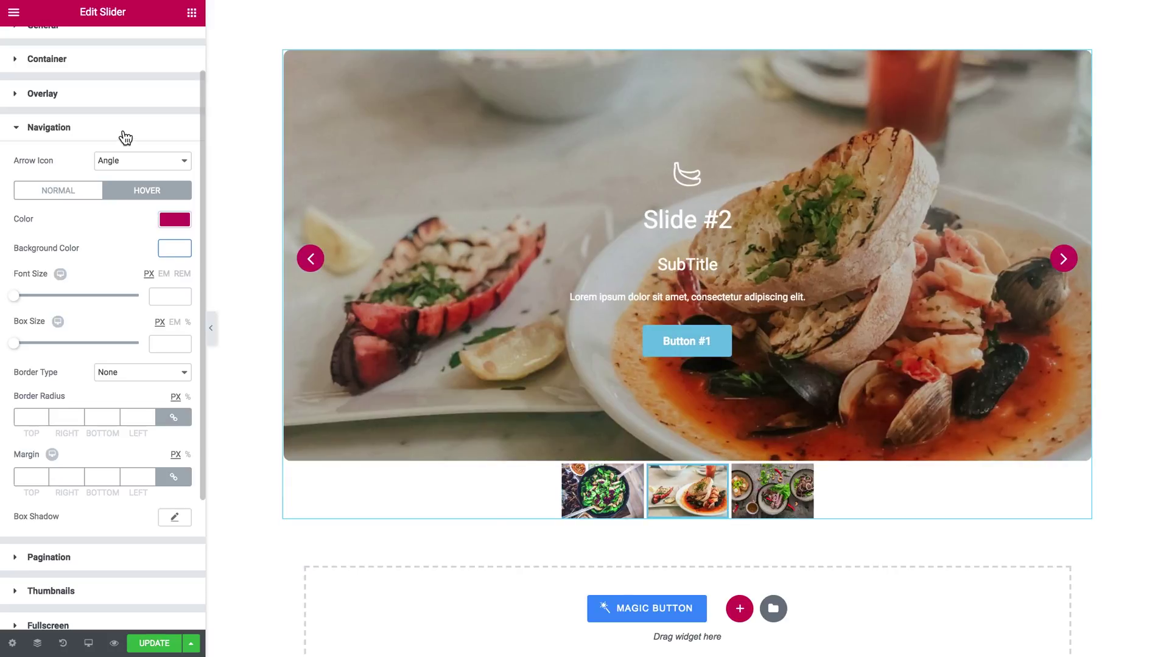
{"action": "left_click", "coordinate": [124, 132]}
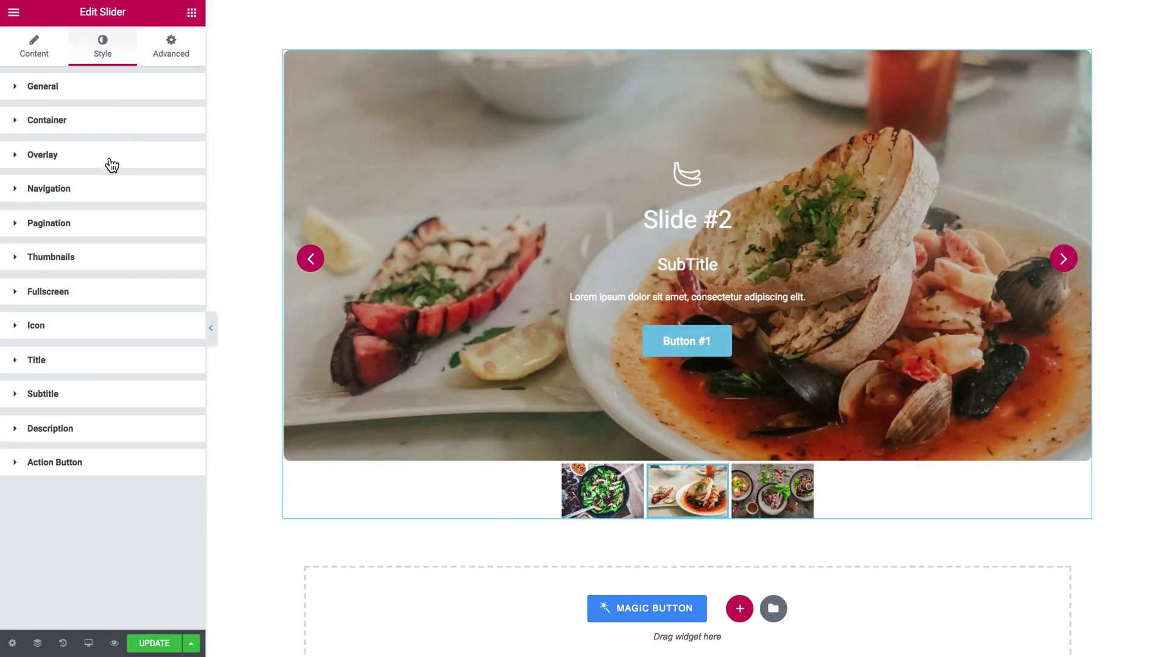
Give hovered thumbnails a Classic crimson #c91765 background with lowered alpha
{"action": "left_click", "coordinate": [87, 236]}
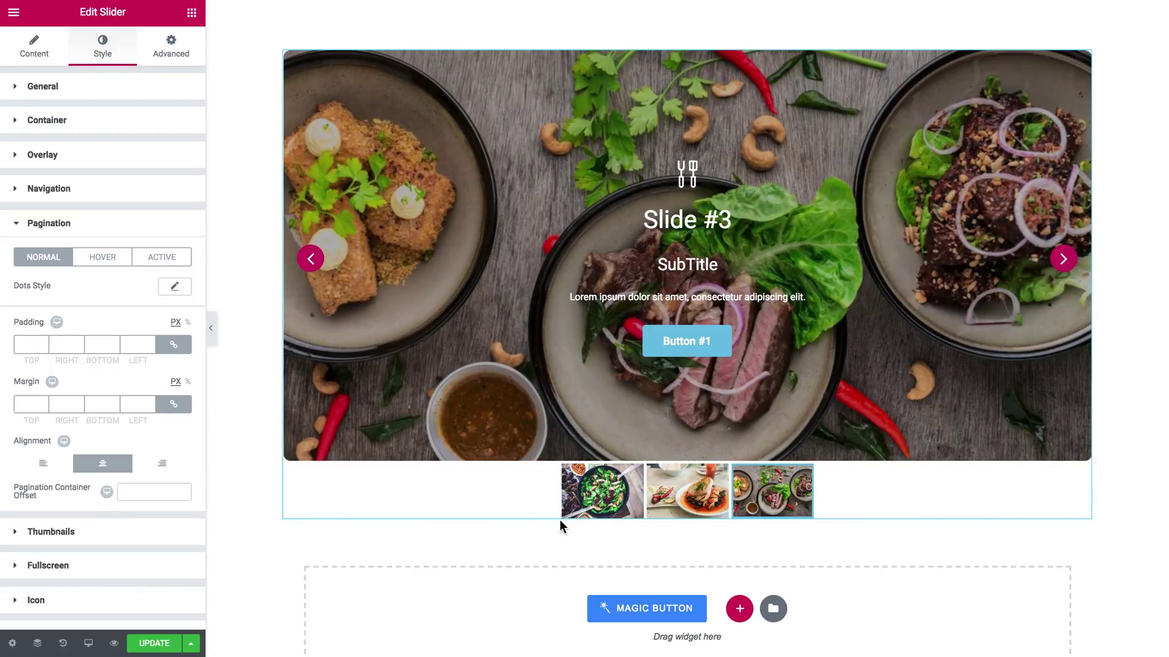
{"action": "left_click", "coordinate": [120, 224]}
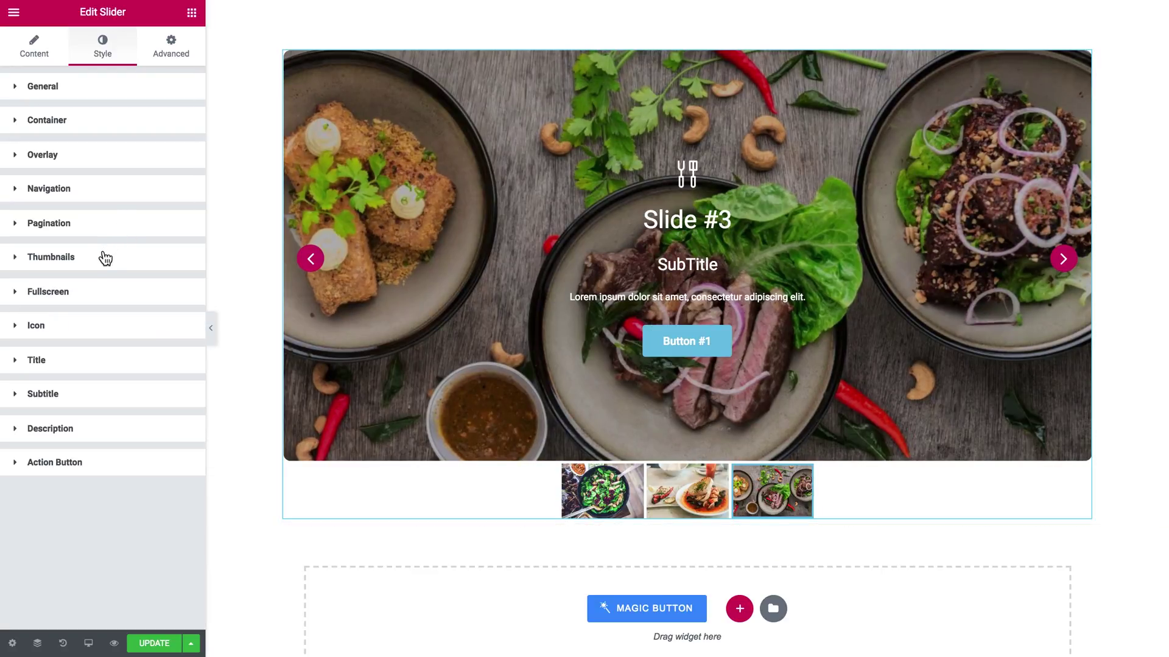
{"action": "left_click", "coordinate": [104, 258]}
{"action": "scroll", "coordinate": [111, 371], "scroll_direction": "down", "scroll_amount": 1}
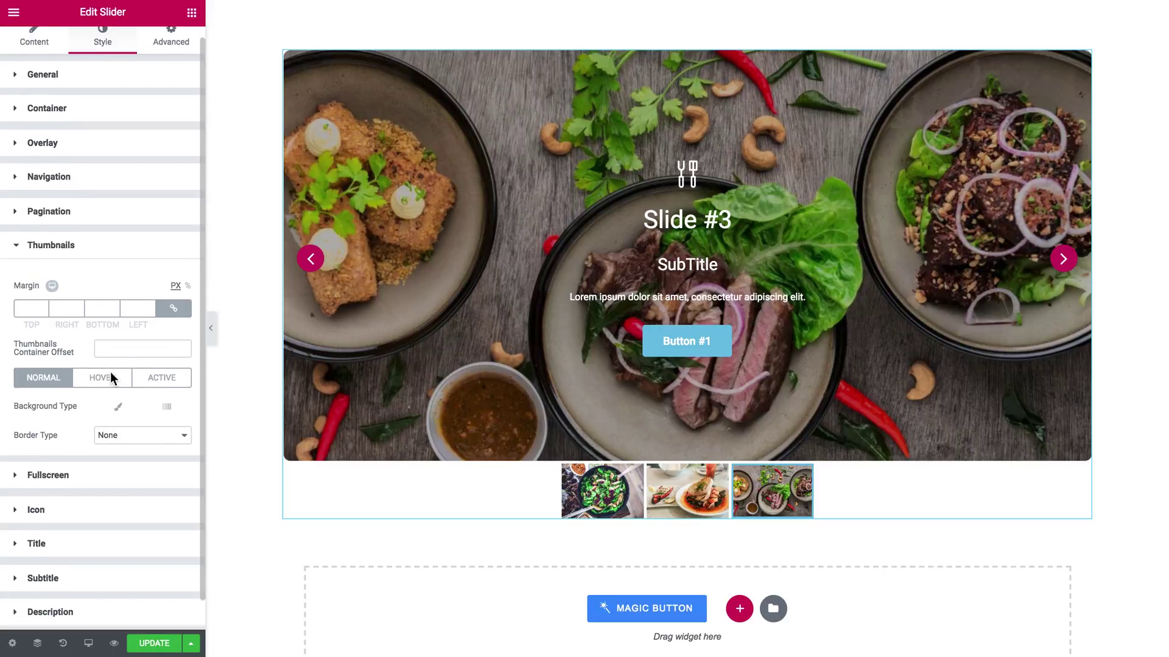
{"action": "scroll", "coordinate": [111, 373], "scroll_direction": "down", "scroll_amount": 1}
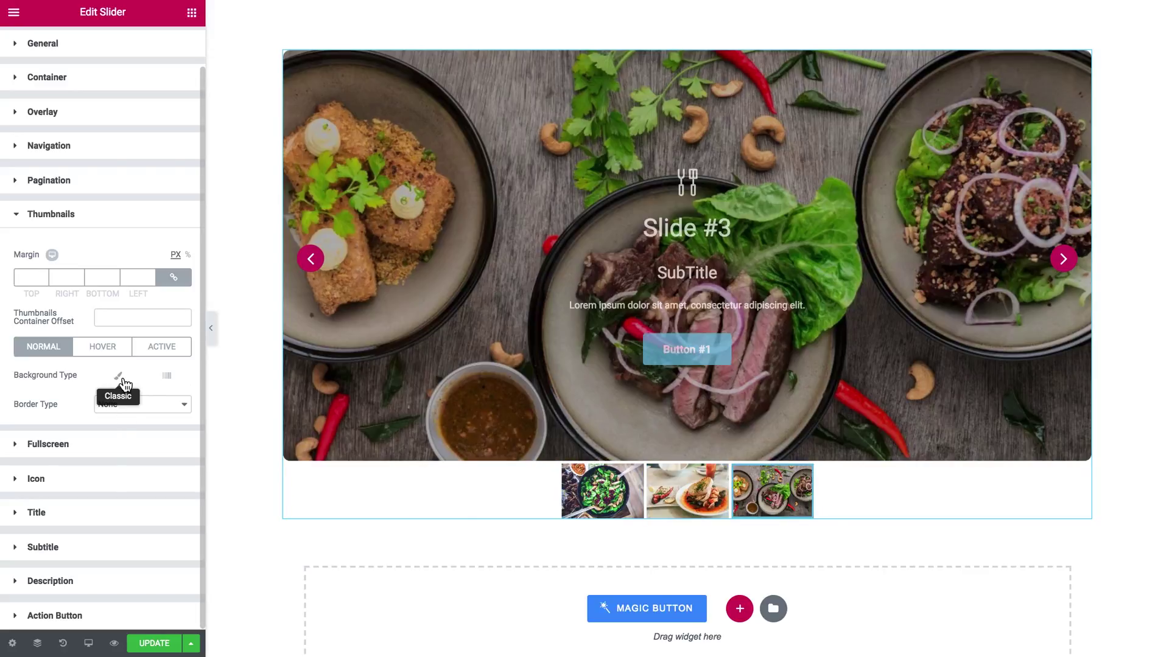
{"action": "left_click", "coordinate": [119, 354]}
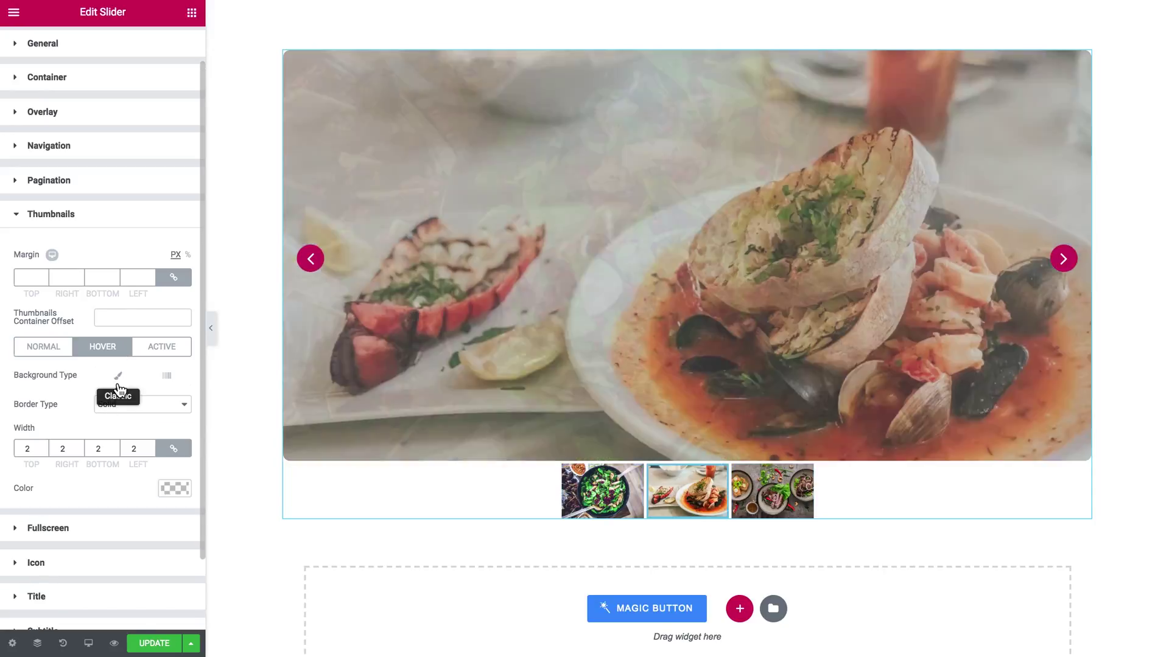
{"action": "left_click", "coordinate": [119, 376]}
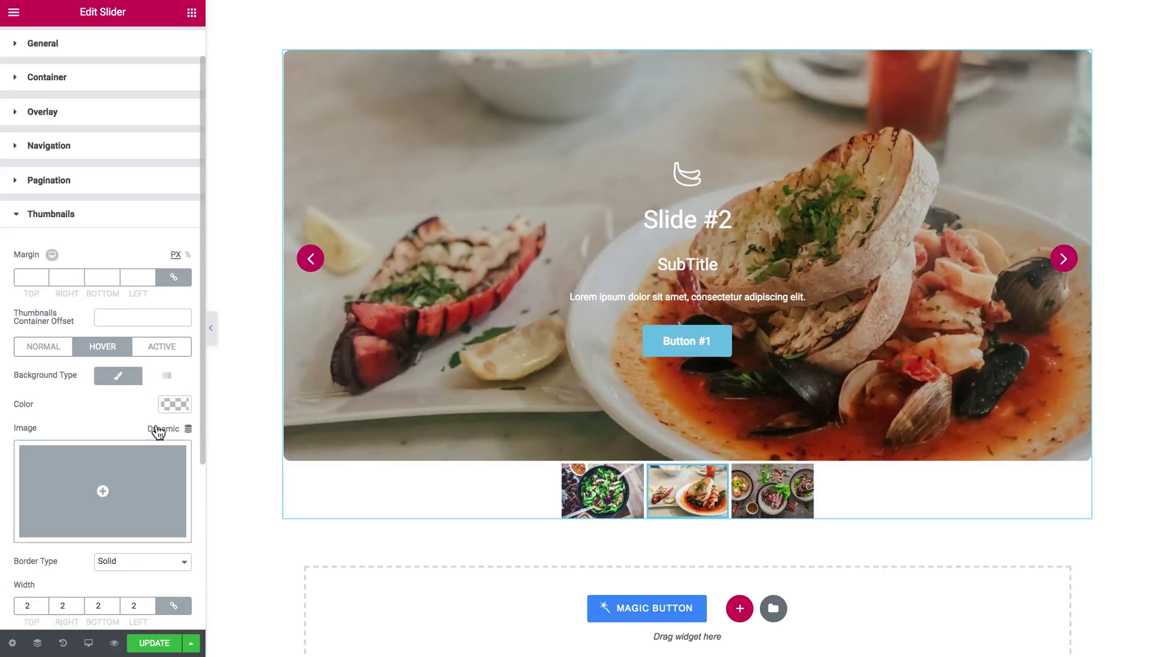
{"action": "left_click", "coordinate": [174, 403]}
{"action": "left_click", "coordinate": [176, 407]}
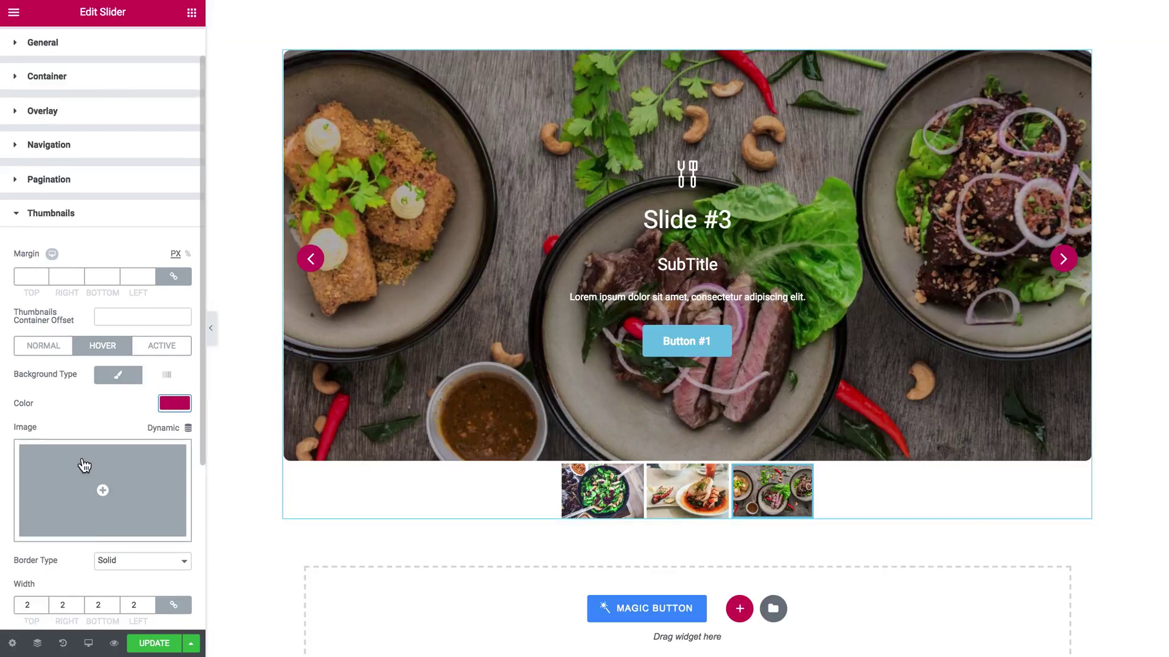
{"action": "left_click", "coordinate": [174, 402]}
{"action": "left_click_drag", "start_coordinate": [180, 399], "coordinate": [178, 508]}
{"action": "left_click", "coordinate": [175, 376]}
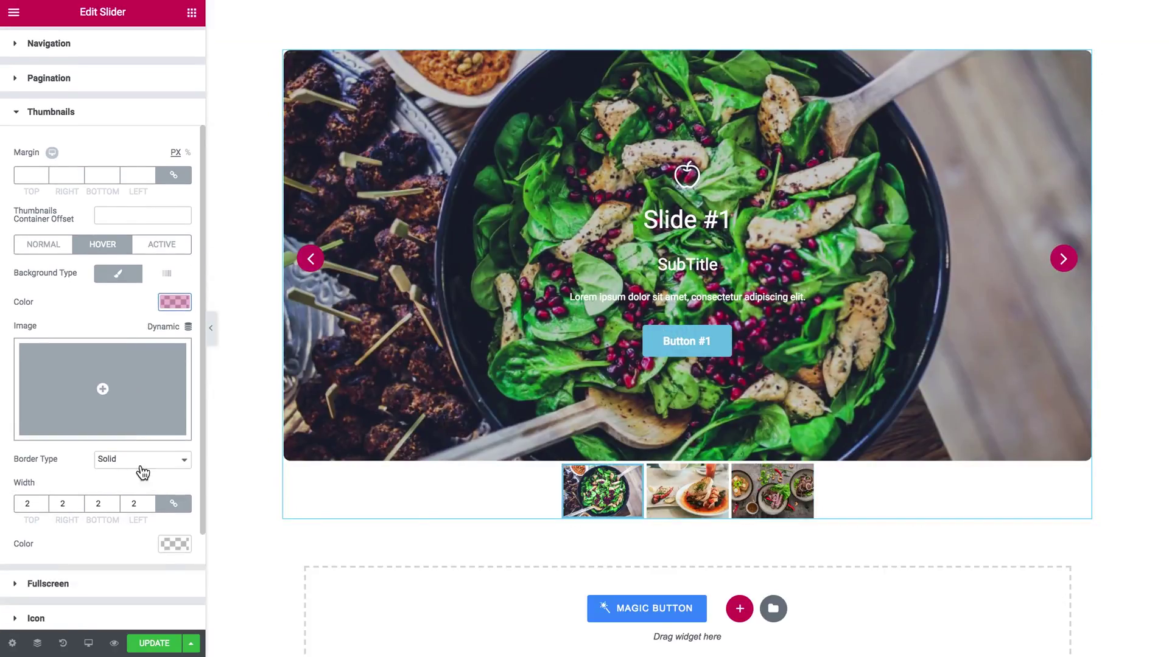
Make the hovered and active thumbnail borders crimson #c91765
{"action": "left_click", "coordinate": [172, 543]}
{"action": "scroll", "coordinate": [152, 584], "scroll_direction": "down", "scroll_amount": 2}
{"action": "left_click", "coordinate": [174, 412]}
{"action": "left_click", "coordinate": [161, 112]}
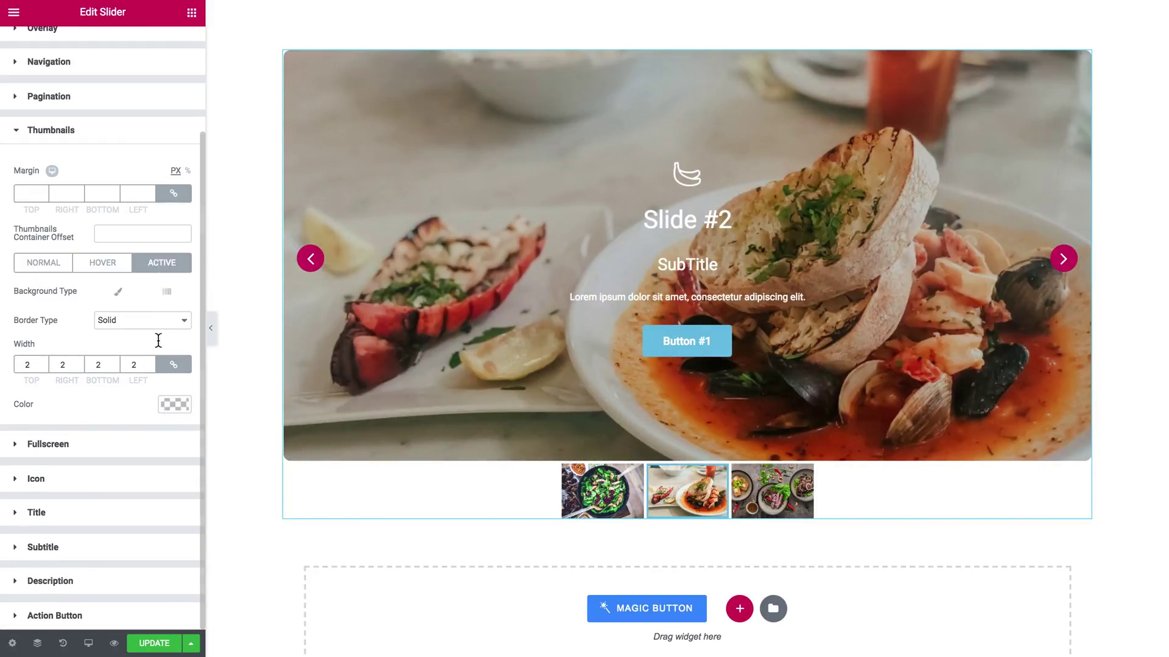
{"action": "left_click", "coordinate": [174, 405]}
{"action": "left_click", "coordinate": [175, 407]}
{"action": "left_click", "coordinate": [175, 413]}
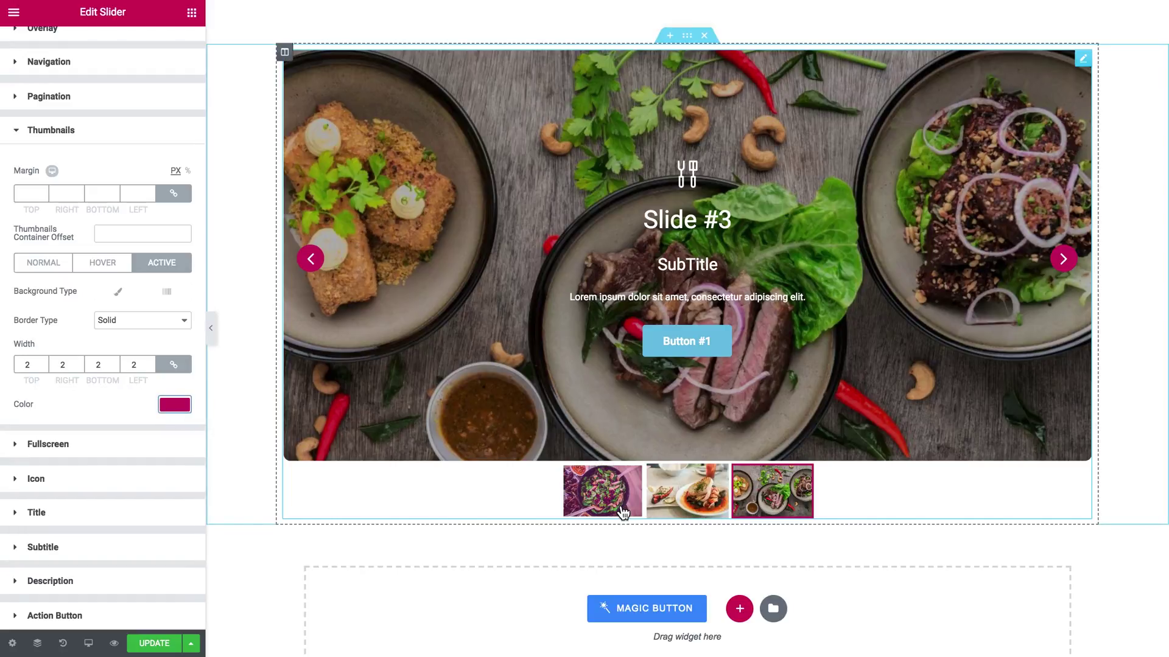
Expand Fullscreen styling, test the slider's fullscreen view, exit with Esc, and restore the panel
{"action": "left_click", "coordinate": [98, 451]}
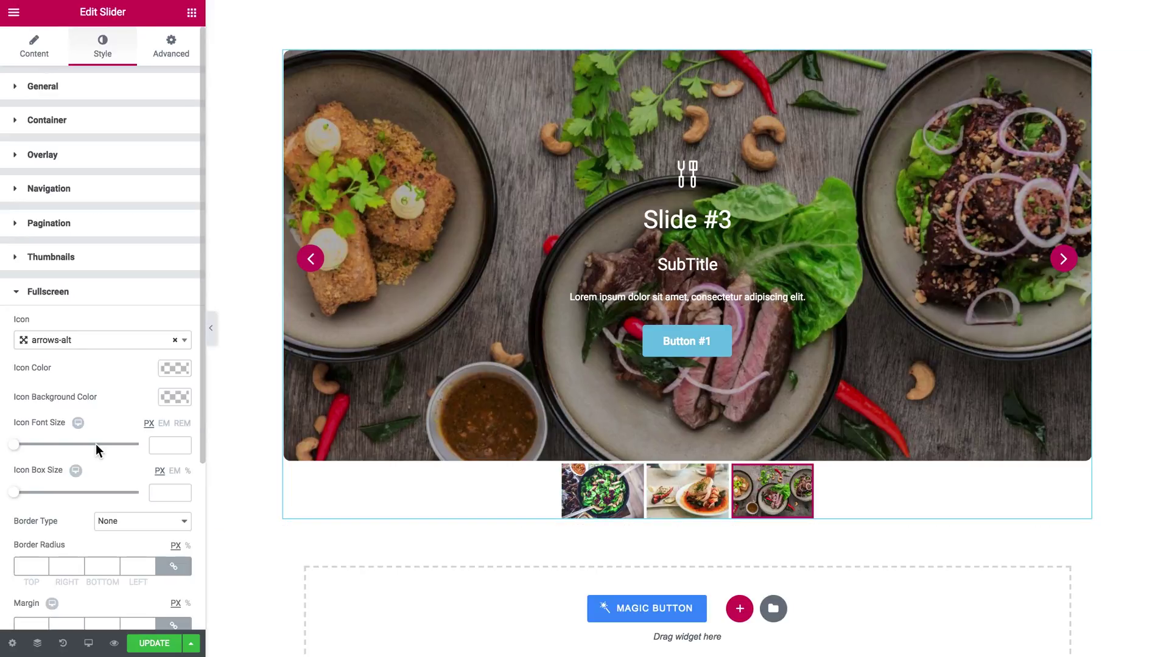
{"action": "scroll", "coordinate": [156, 374], "scroll_direction": "down", "scroll_amount": 1}
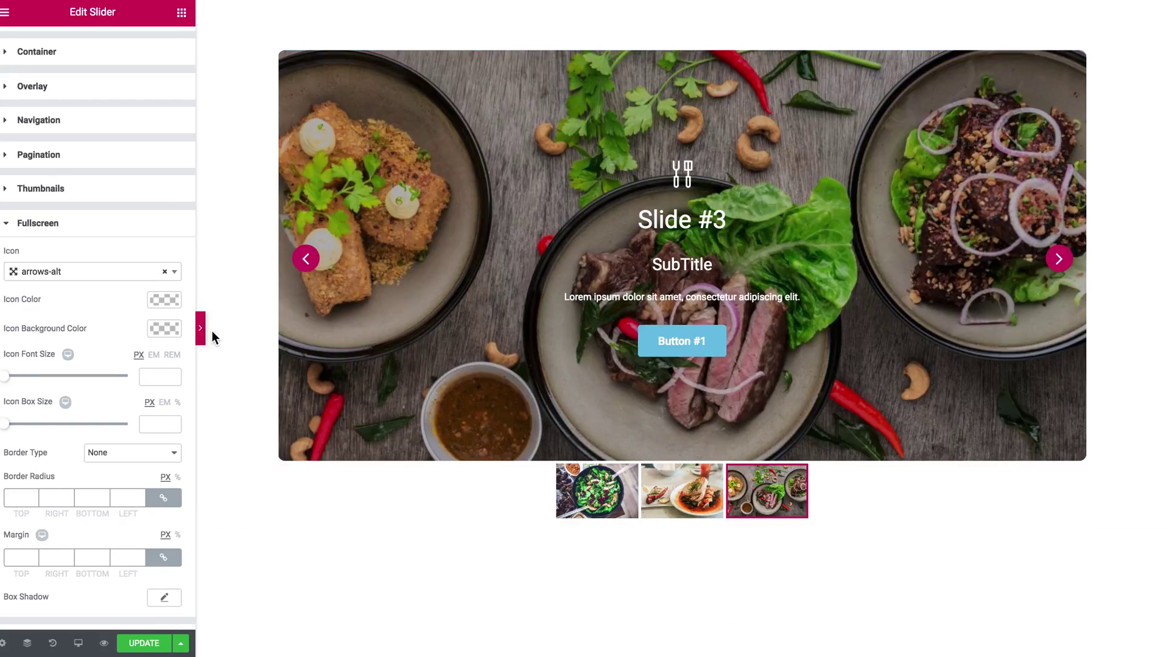
{"action": "left_click", "coordinate": [211, 330]}
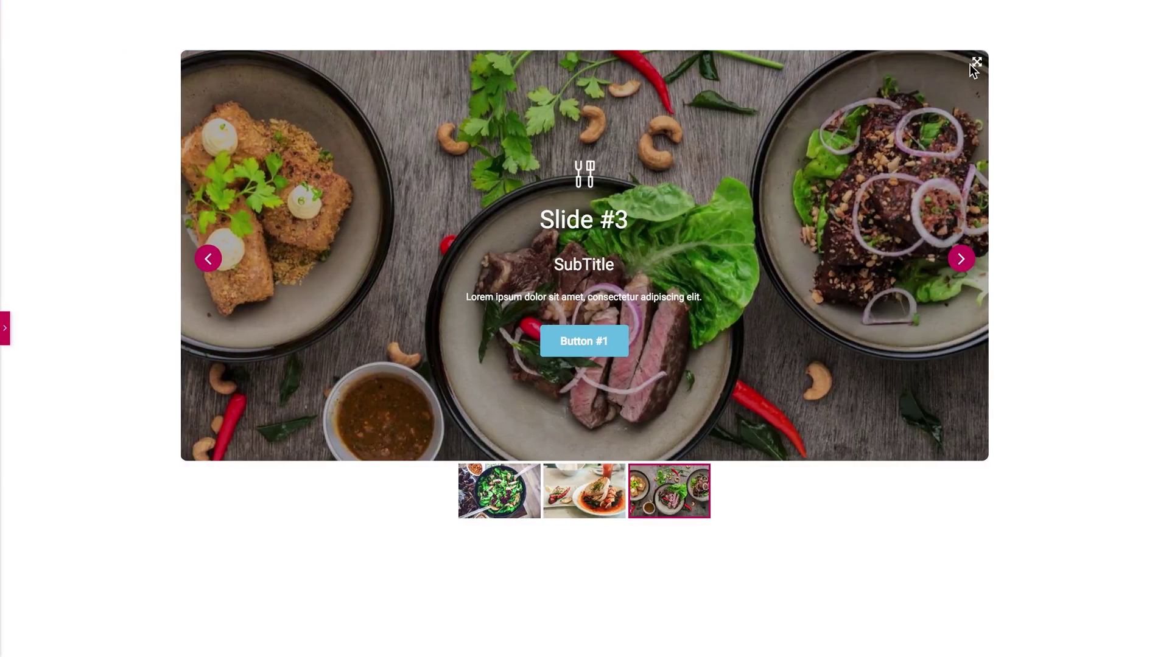
{"action": "left_click", "coordinate": [976, 62]}
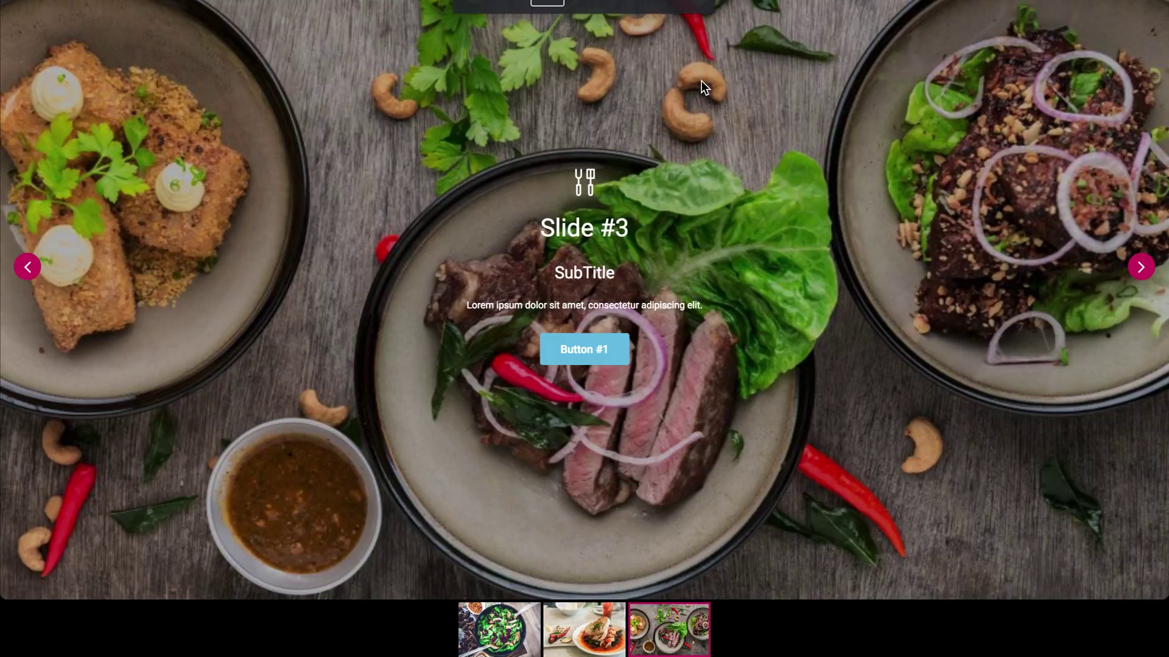
{"action": "key", "text": "Escape"}
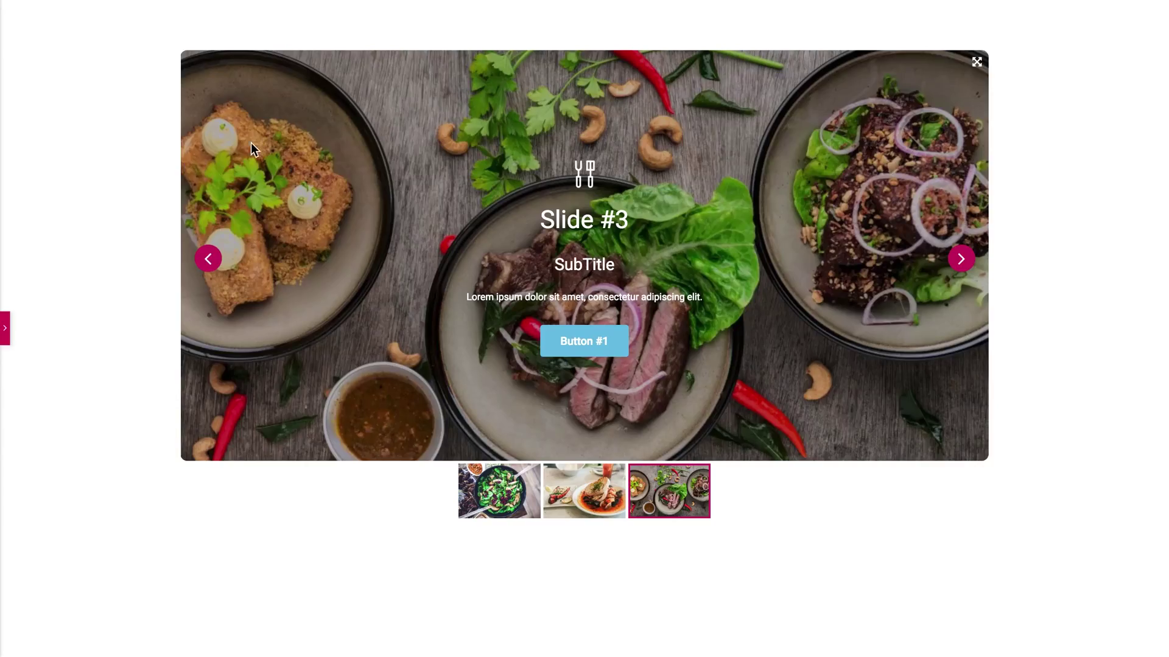
{"action": "left_click", "coordinate": [4, 328]}
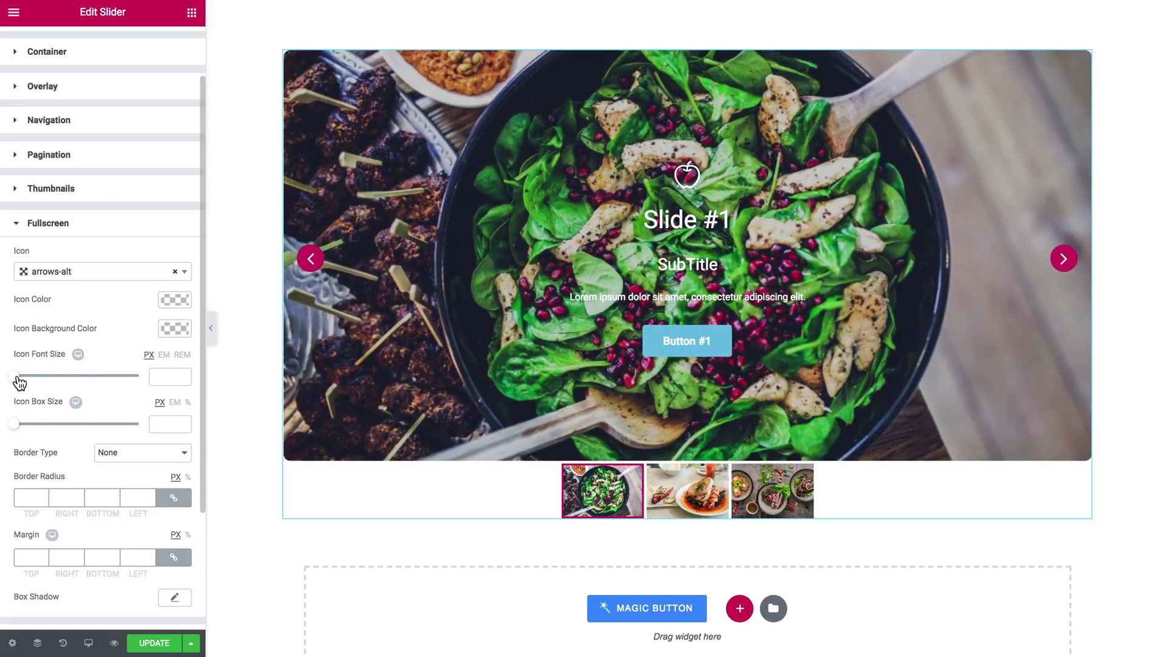
Set the fullscreen icon's font size to 18 px, then collapse its Fullscreen style section
{"action": "left_click_drag", "start_coordinate": [19, 381], "coordinate": [45, 378]}
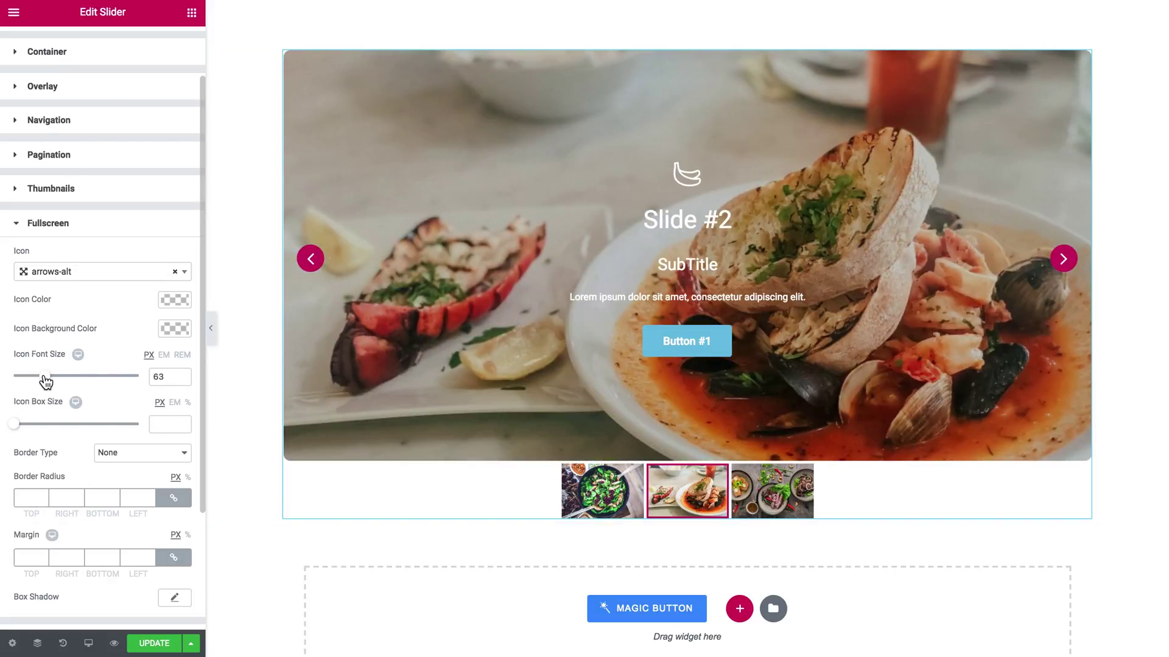
{"action": "left_click_drag", "start_coordinate": [46, 381], "coordinate": [13, 379]}
{"action": "scroll", "coordinate": [93, 351], "scroll_direction": "down", "scroll_amount": 1}
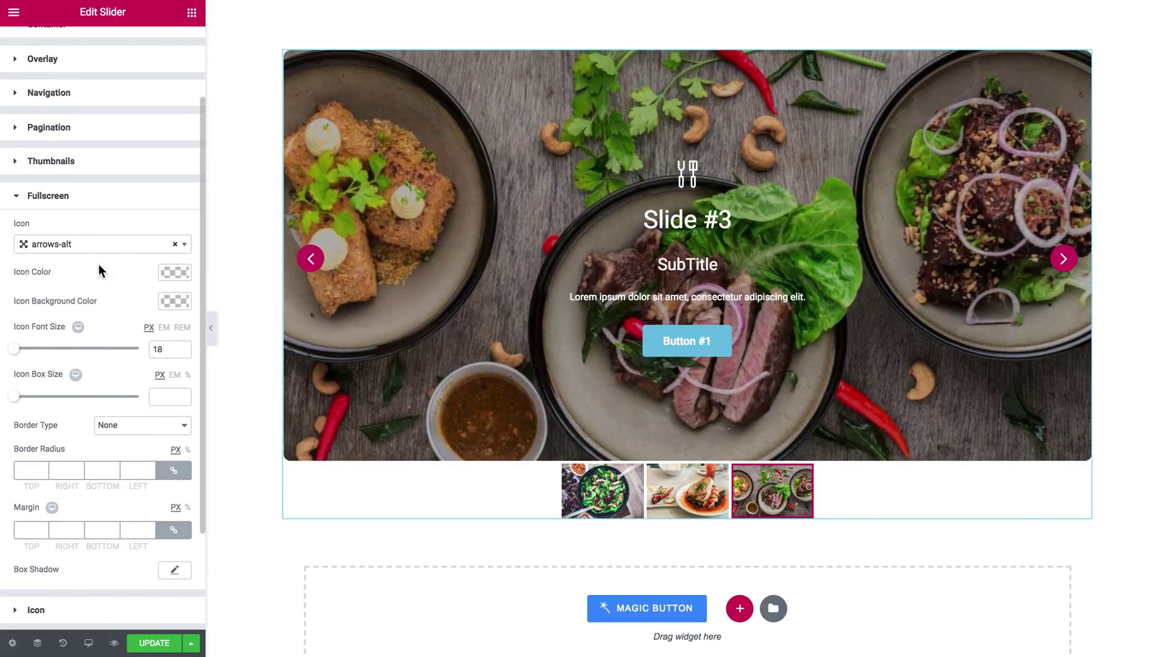
{"action": "left_click", "coordinate": [126, 204]}
Review the slide Icon and Title style sections, leaving them at their defaults
{"action": "left_click", "coordinate": [63, 329]}
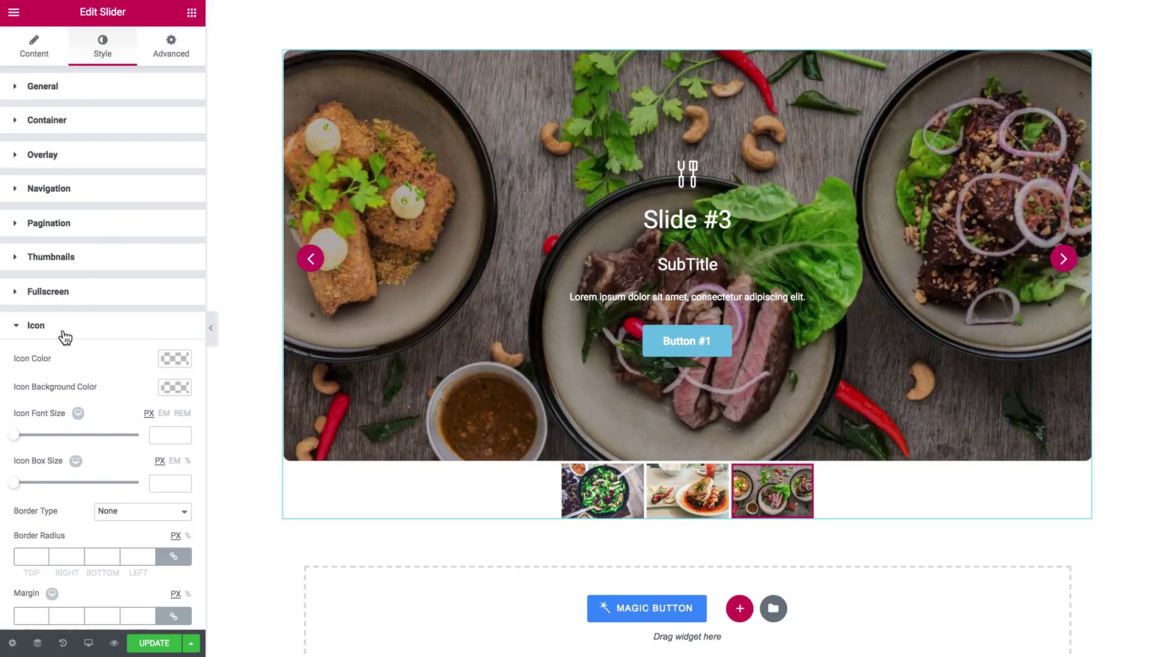
{"action": "scroll", "coordinate": [63, 330], "scroll_direction": "down", "scroll_amount": 3}
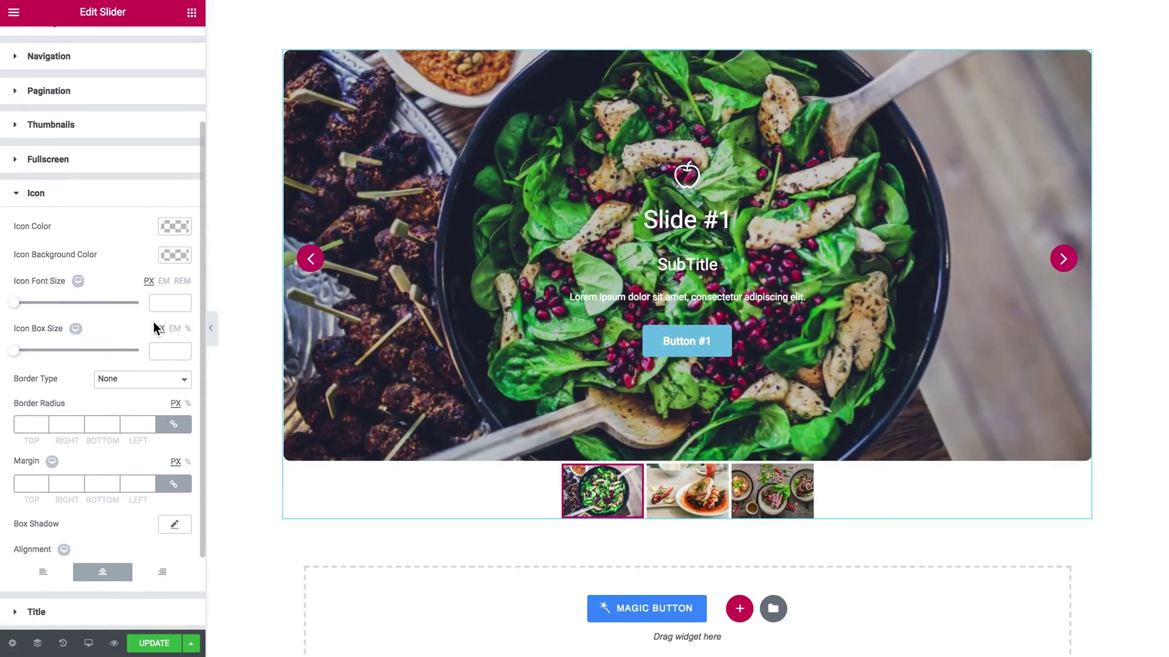
{"action": "left_click", "coordinate": [130, 206]}
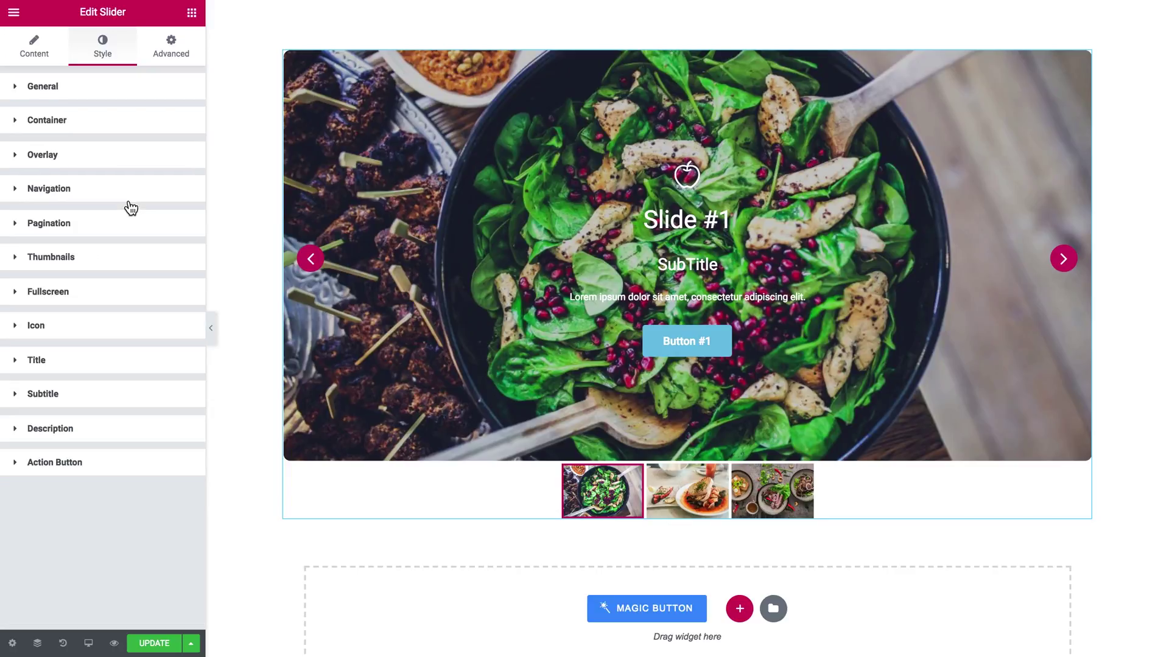
{"action": "left_click", "coordinate": [70, 368]}
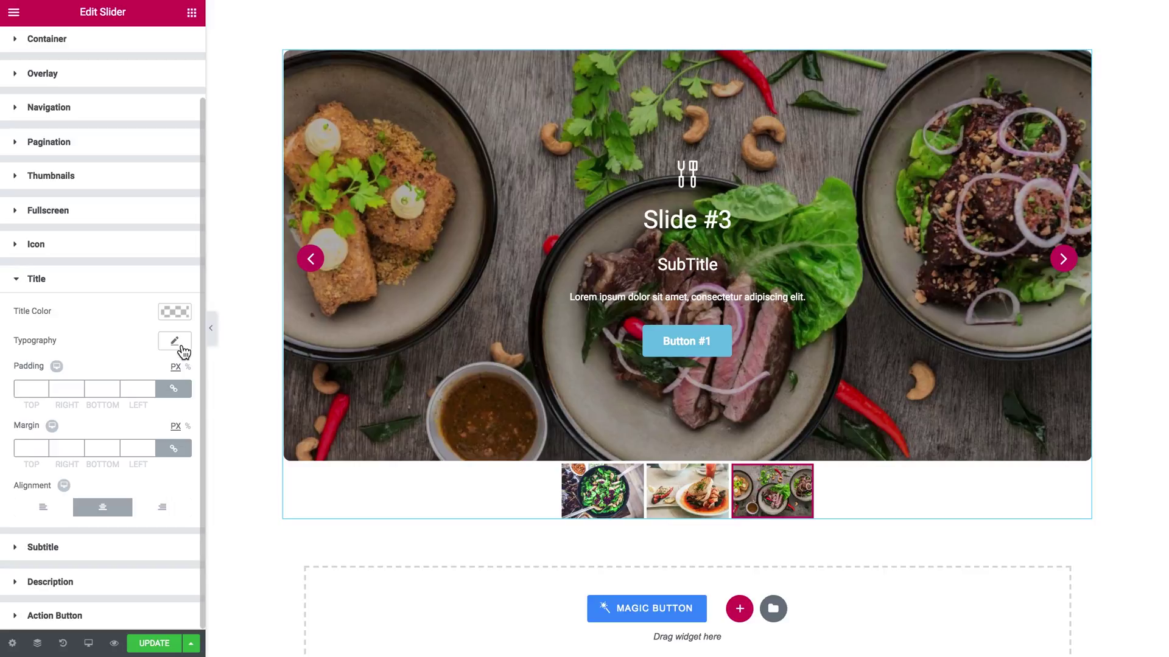
{"action": "left_click", "coordinate": [175, 342]}
{"action": "left_click", "coordinate": [162, 286]}
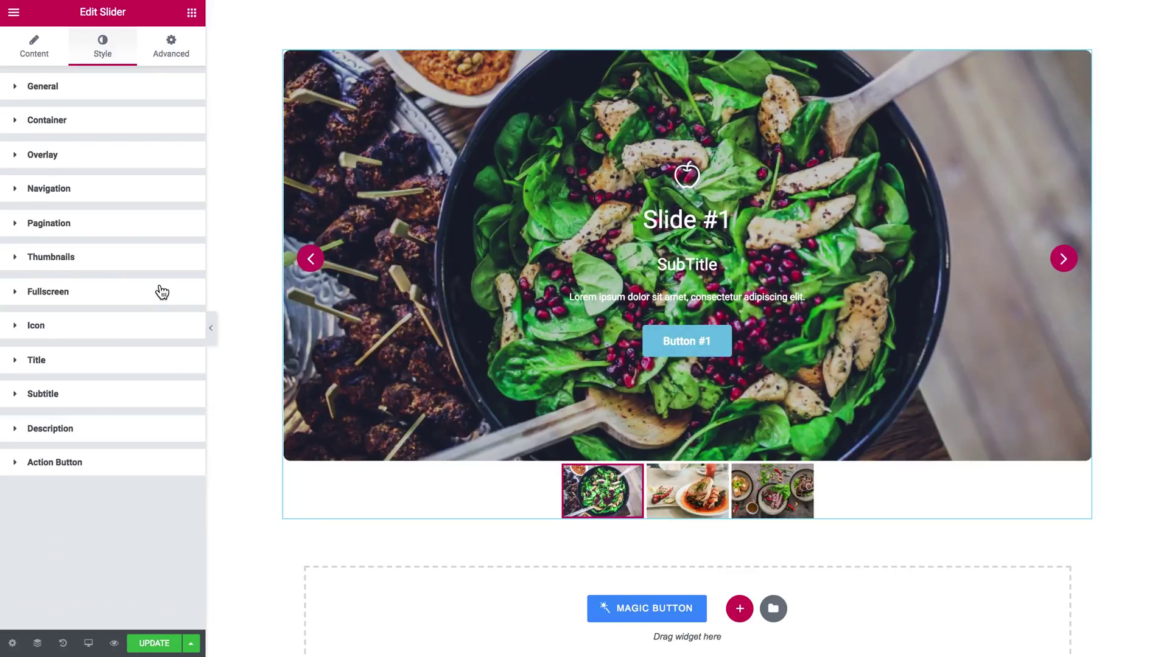
Review the Subtitle and Description style sections without changing anything
{"action": "left_click", "coordinate": [83, 406]}
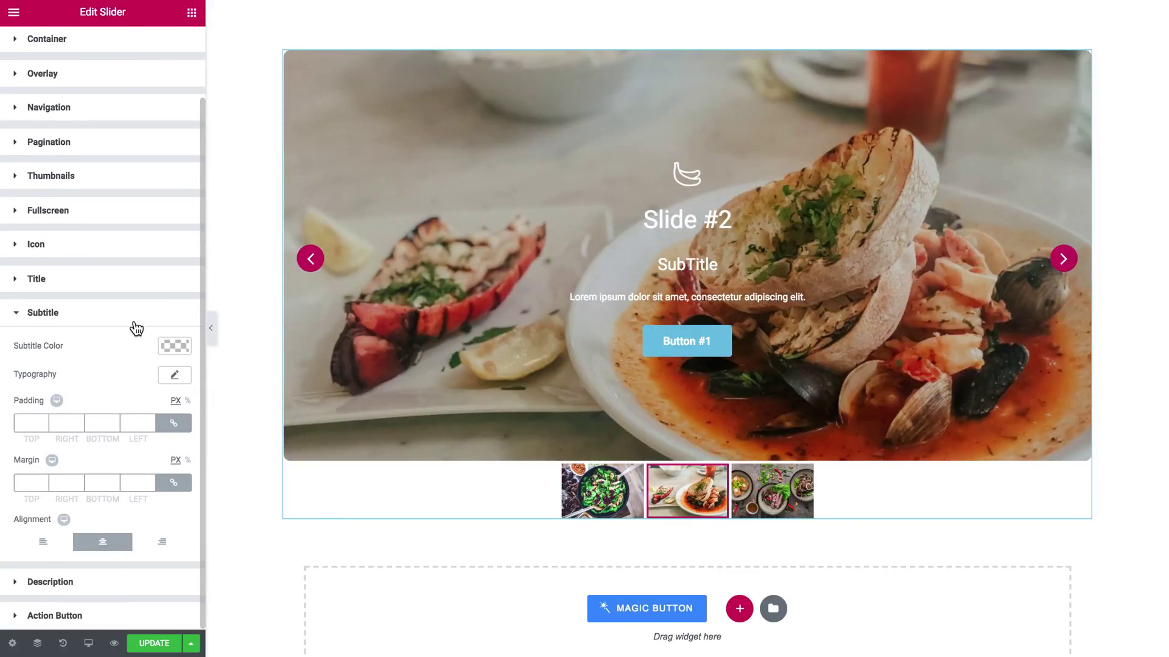
{"action": "left_click", "coordinate": [130, 319]}
{"action": "left_click", "coordinate": [102, 429]}
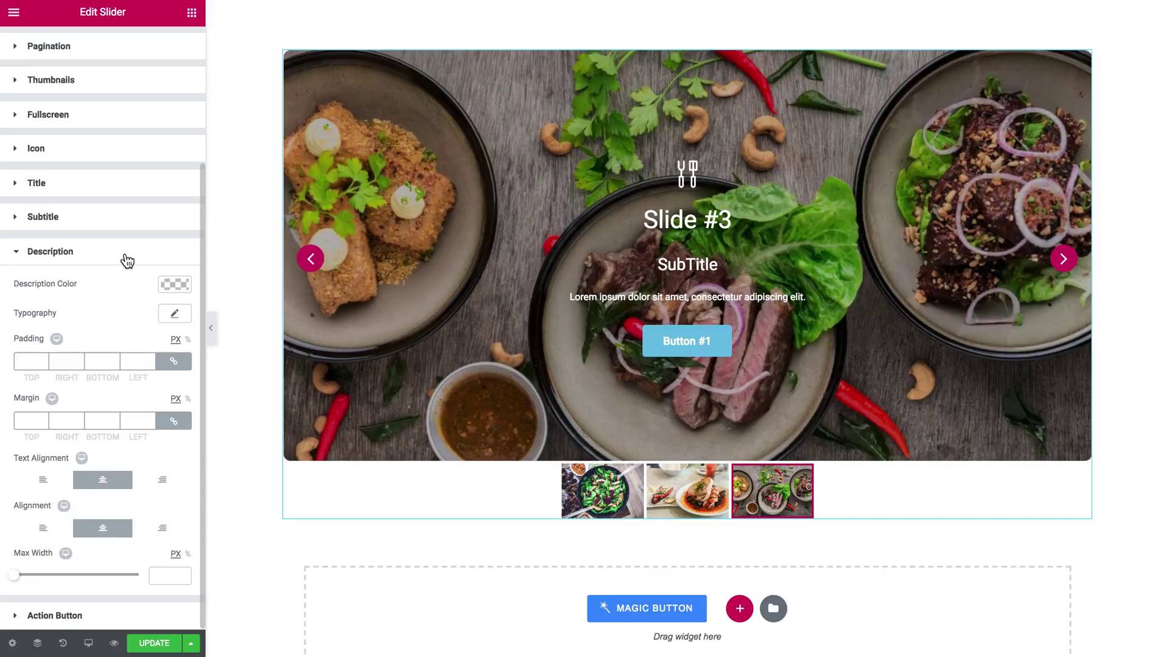
{"action": "left_click", "coordinate": [123, 256]}
Give Action Button #1 a crimson #c91765 normal background colour
{"action": "left_click", "coordinate": [82, 462]}
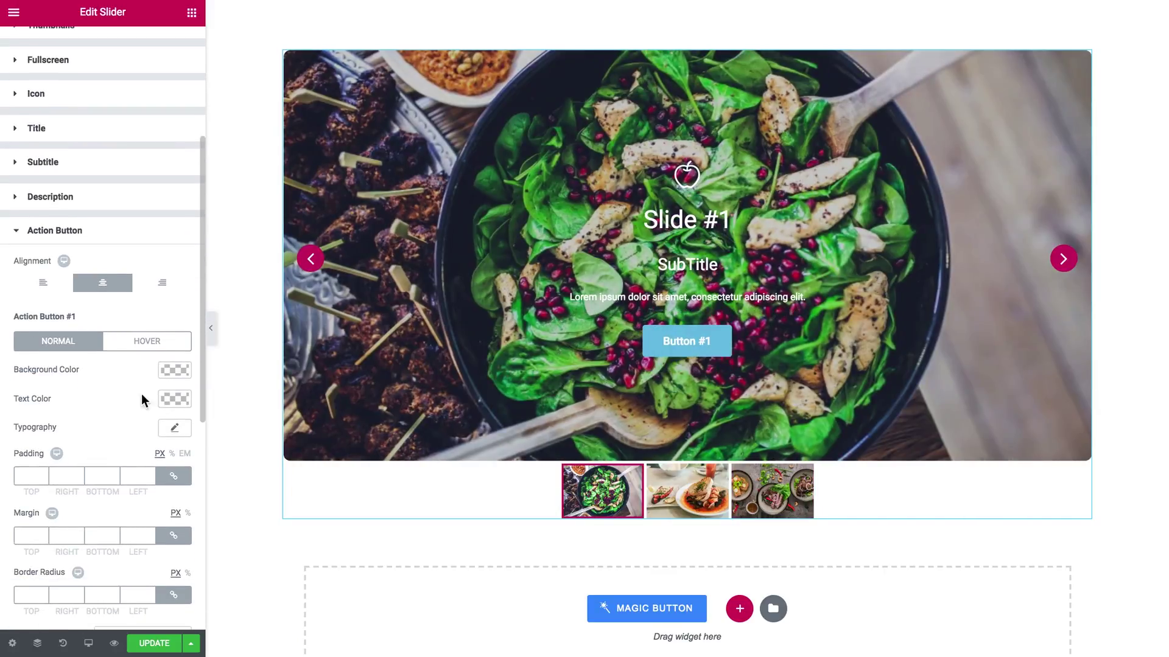
{"action": "left_click", "coordinate": [139, 373]}
{"action": "left_click", "coordinate": [61, 371]}
{"action": "type", "text": "#c91765"}
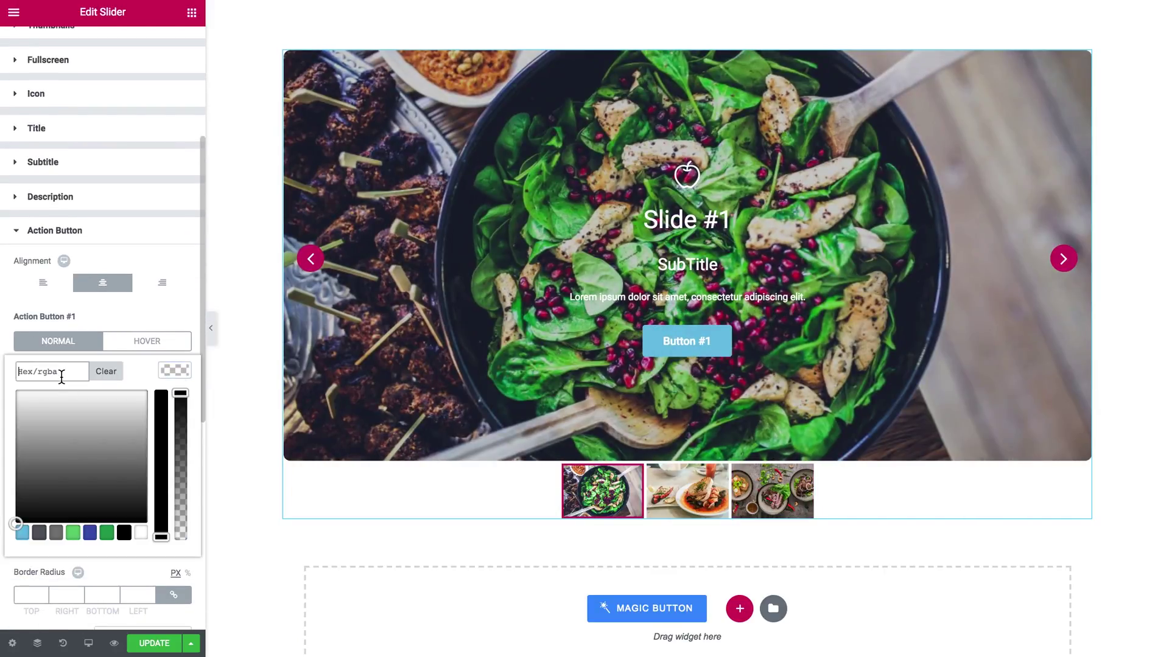
{"action": "left_click", "coordinate": [170, 375]}
Make the button's hover state a white background with crimson #c91765 text
{"action": "left_click", "coordinate": [147, 342]}
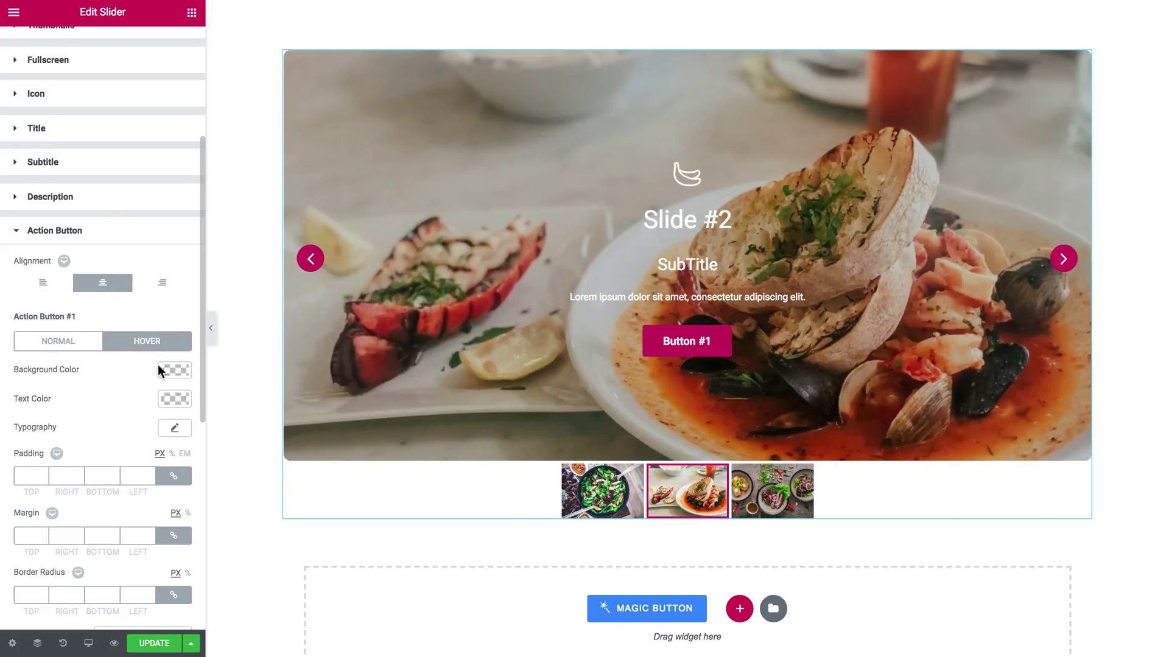
{"action": "left_click", "coordinate": [173, 369]}
{"action": "left_click", "coordinate": [140, 538]}
{"action": "left_click", "coordinate": [179, 376]}
{"action": "left_click", "coordinate": [174, 402]}
{"action": "left_click", "coordinate": [55, 403]}
{"action": "type", "text": "#c91765"}
{"action": "left_click", "coordinate": [172, 399]}
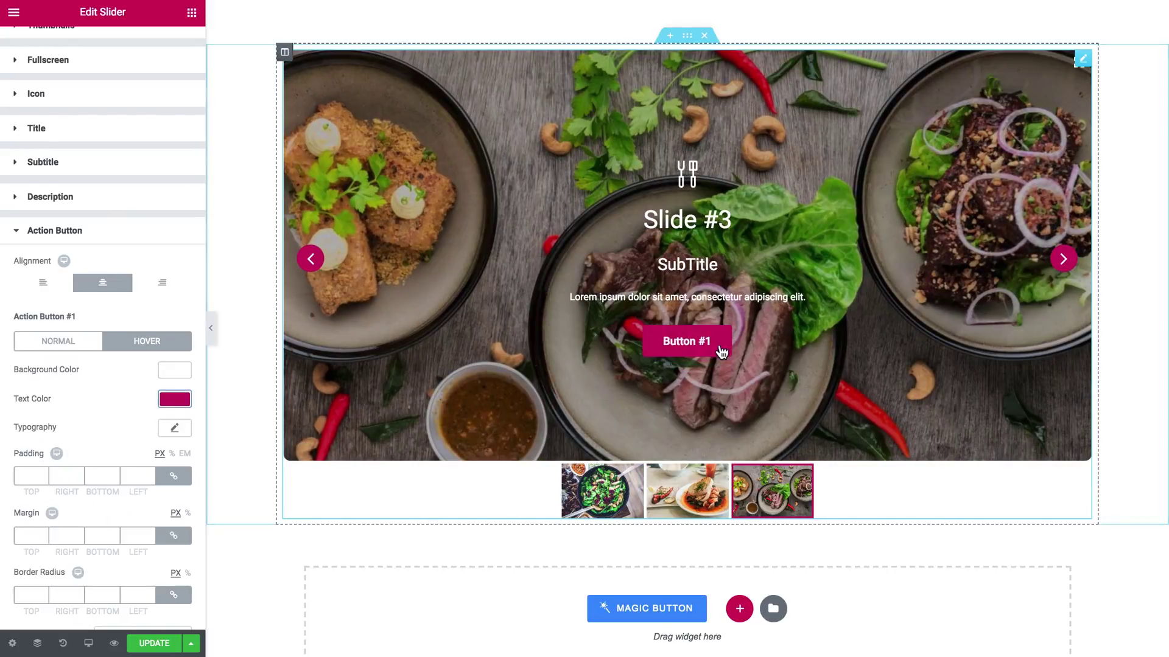
{"action": "scroll", "coordinate": [142, 403], "scroll_direction": "down", "scroll_amount": 7}
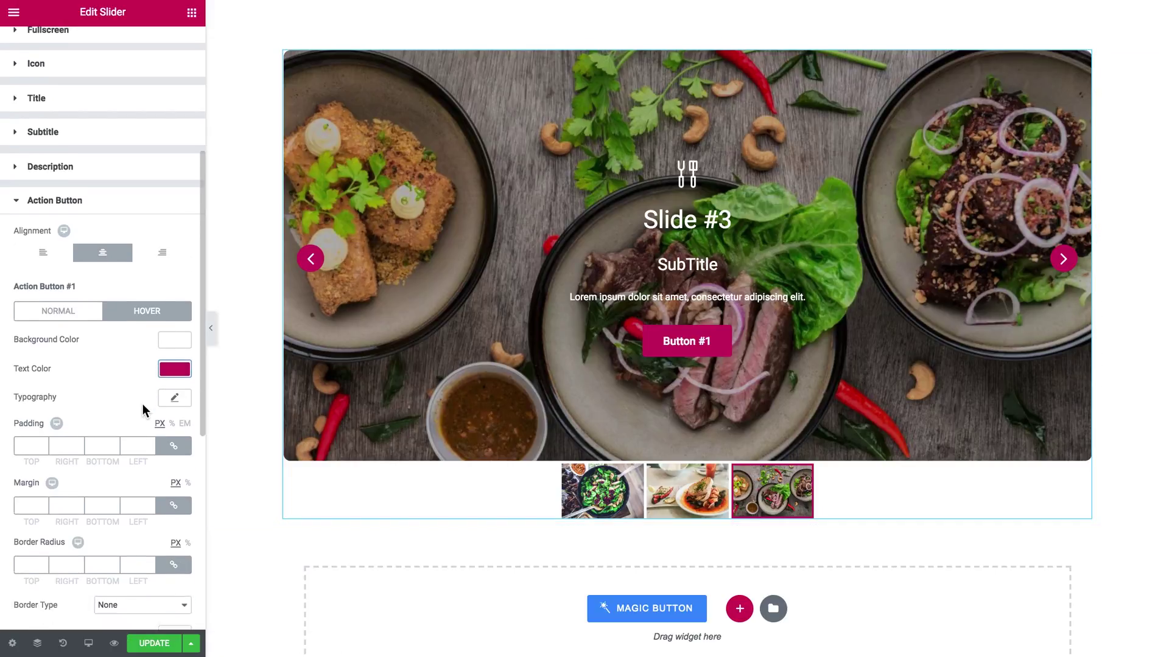
{"action": "scroll", "coordinate": [142, 404], "scroll_direction": "down", "scroll_amount": 1}
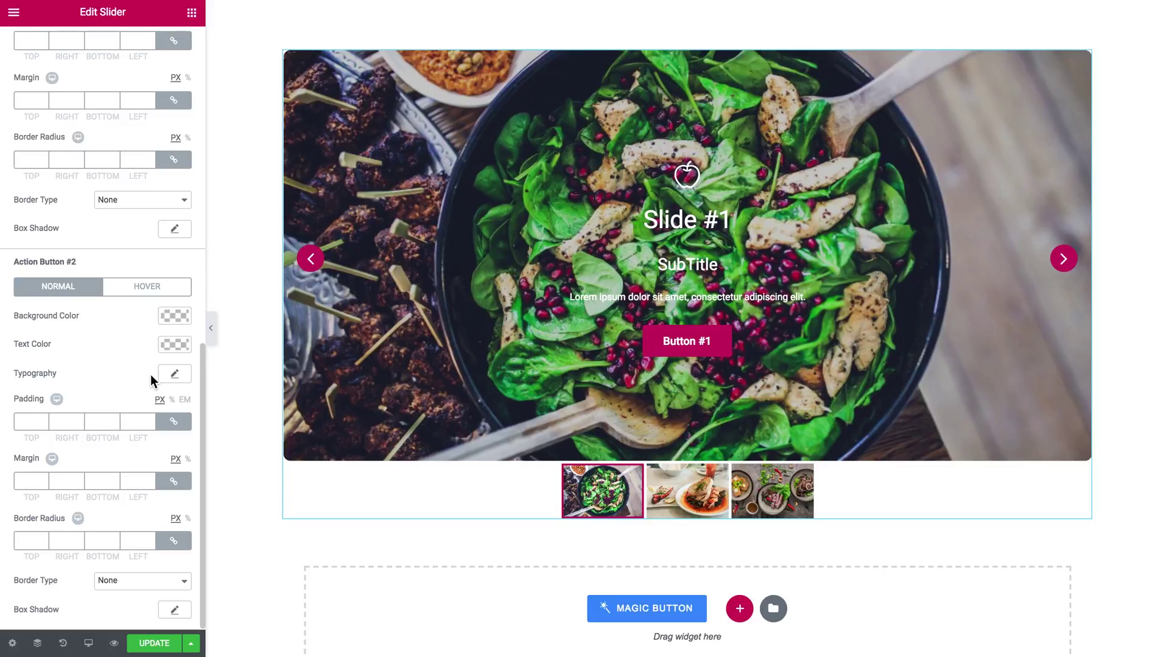
{"action": "scroll", "coordinate": [151, 374], "scroll_direction": "up", "scroll_amount": 5}
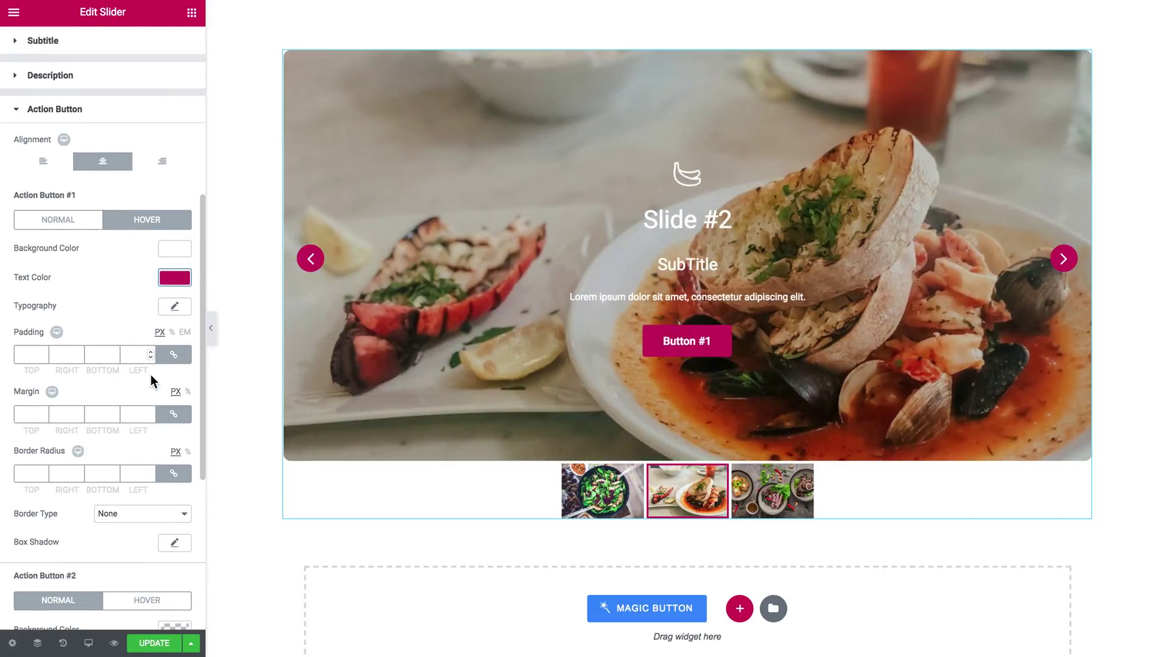
Preview the page, testing the slider's next arrows and its three thumbnails
{"action": "left_click", "coordinate": [211, 329]}
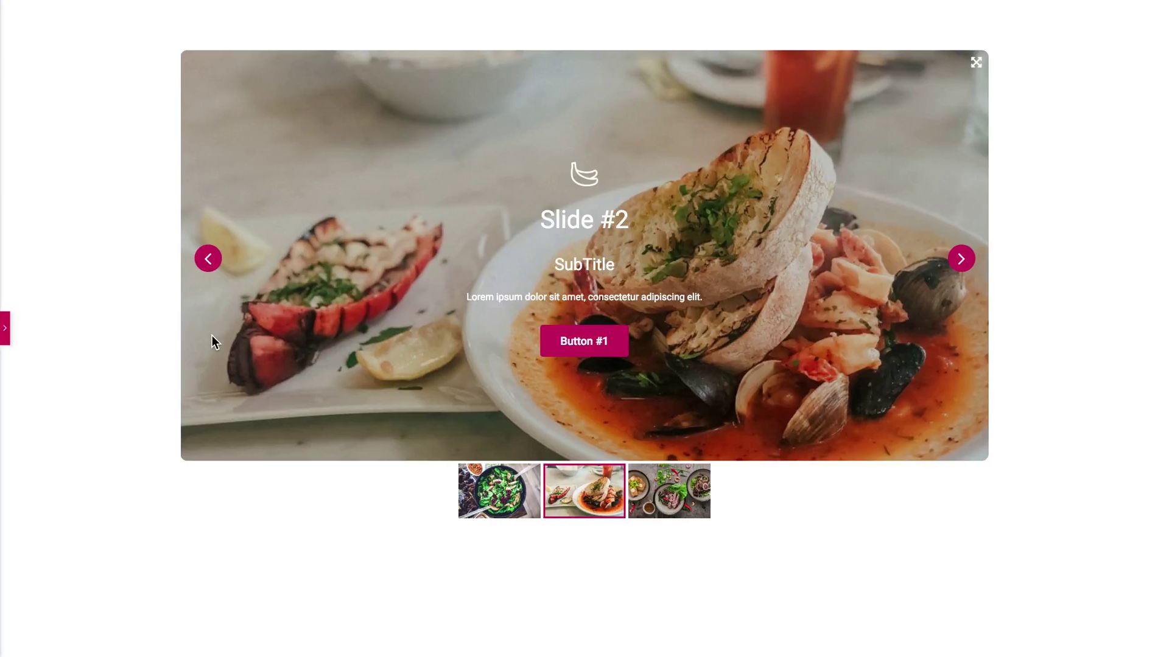
{"action": "left_click", "coordinate": [960, 267]}
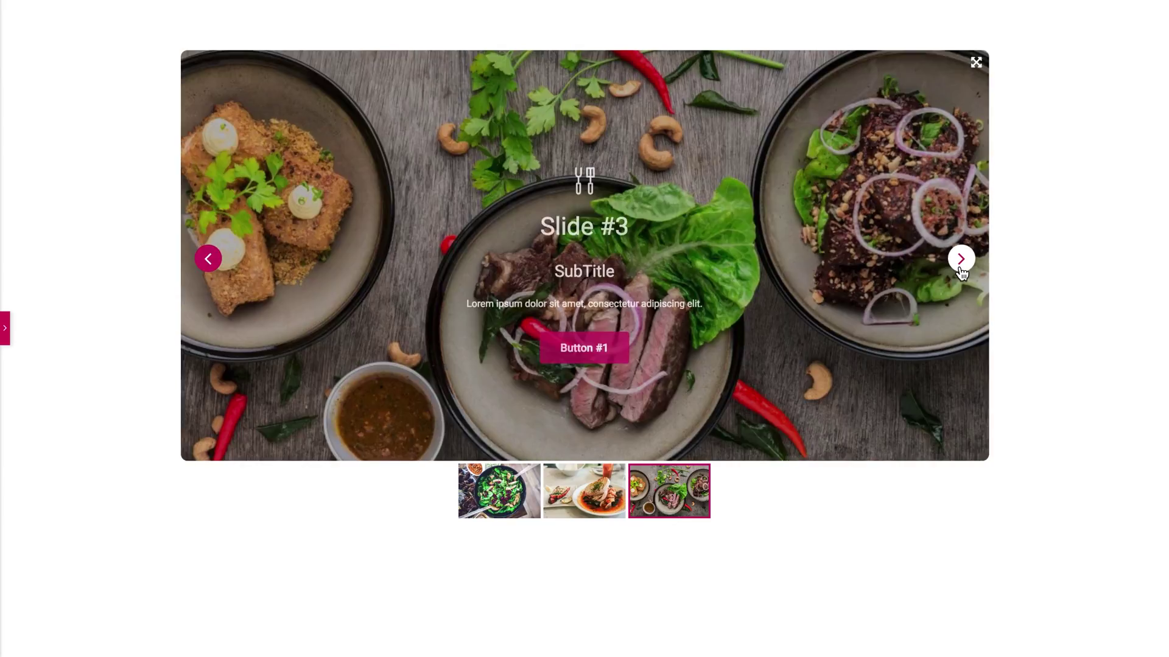
{"action": "left_click", "coordinate": [961, 269]}
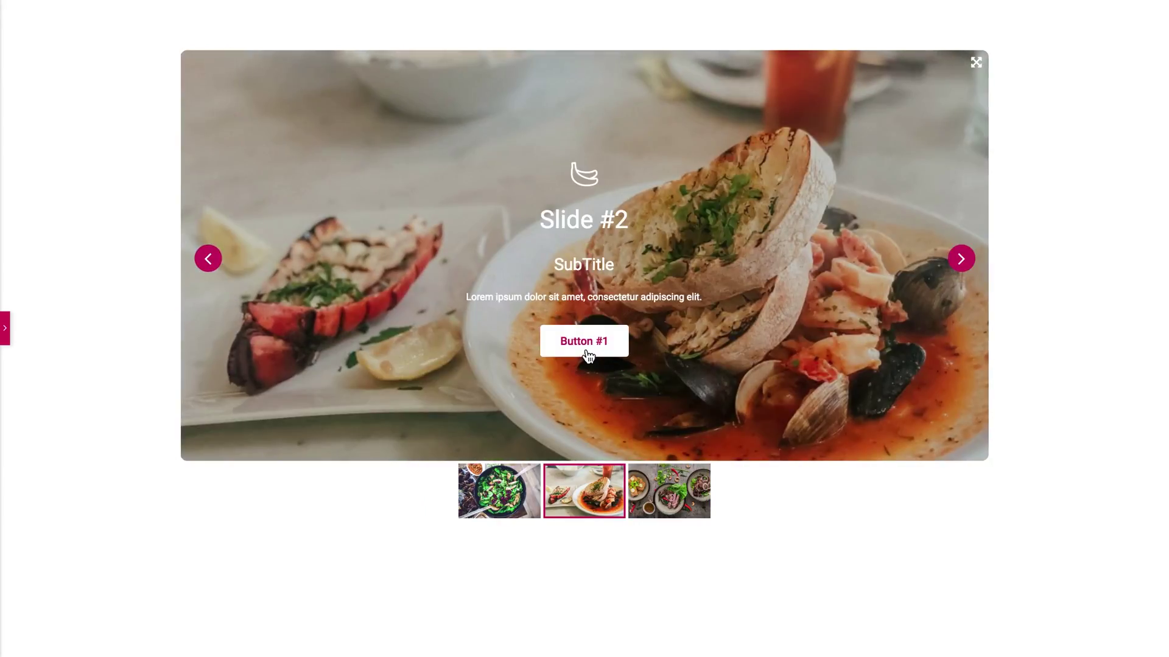
{"action": "left_click", "coordinate": [669, 507]}
{"action": "left_click", "coordinate": [532, 517]}
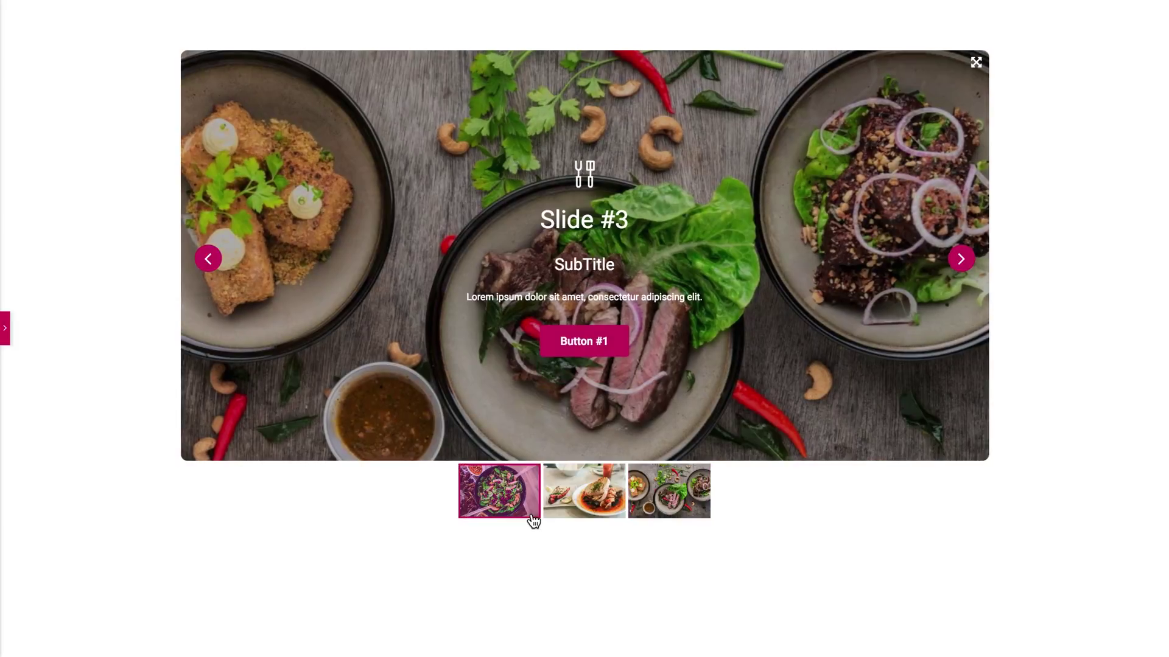
{"action": "left_click", "coordinate": [591, 507]}
{"action": "left_click", "coordinate": [665, 498]}
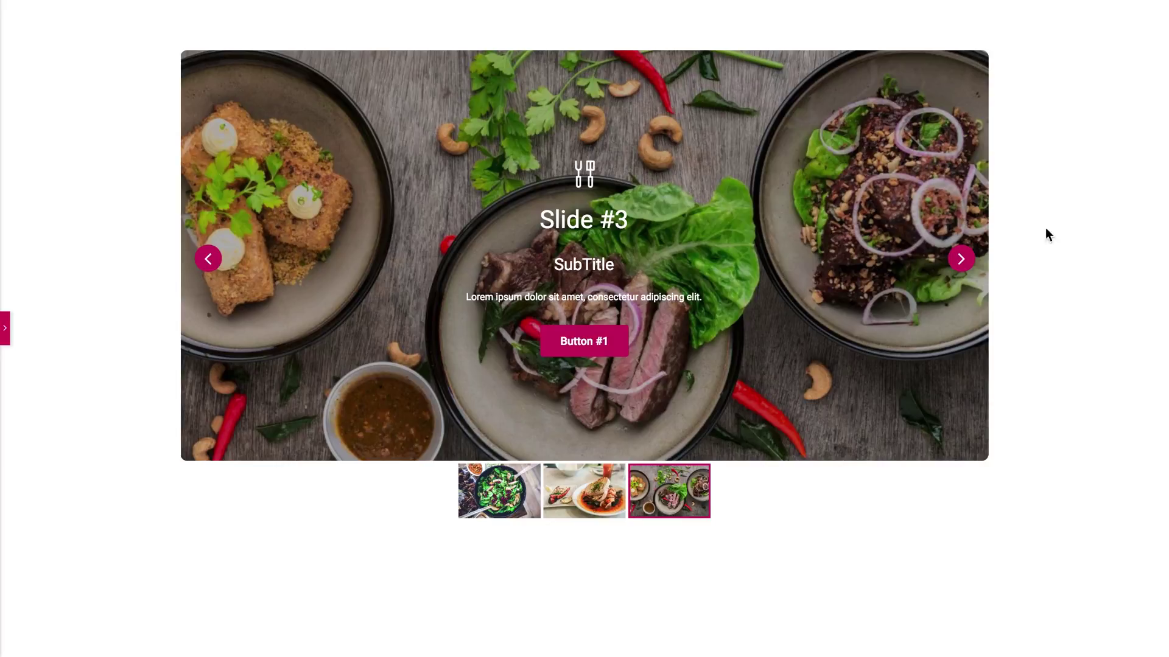
Show the slider fullscreen and page through to Slide #3
{"action": "left_click", "coordinate": [977, 63]}
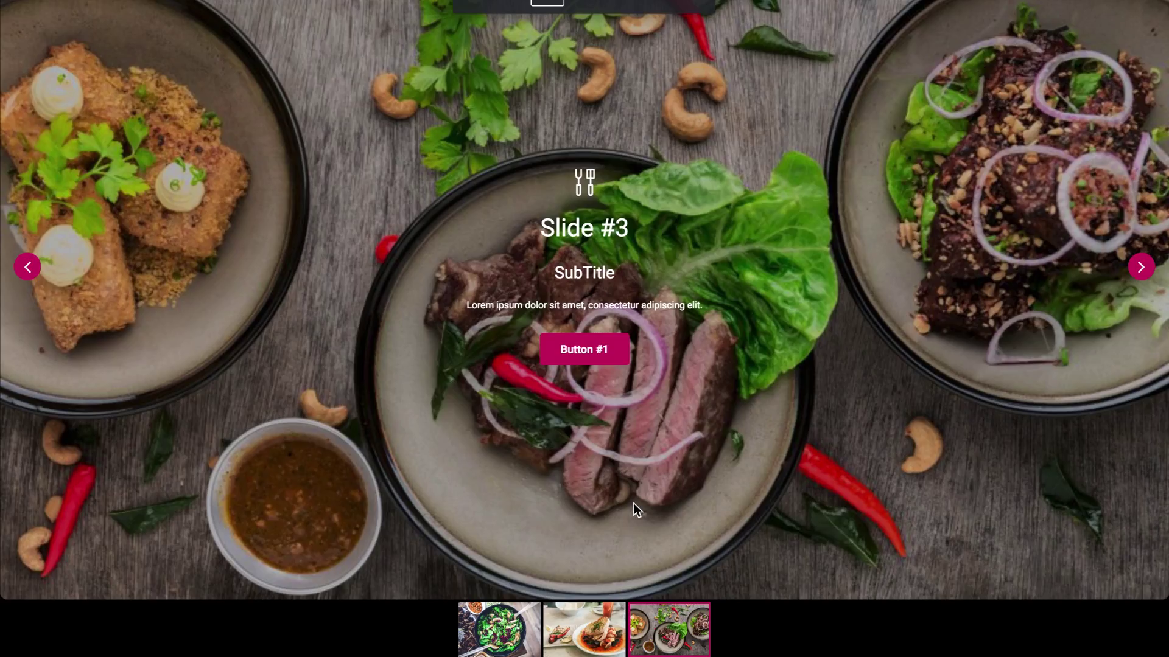
{"action": "left_click", "coordinate": [586, 628]}
{"action": "left_click", "coordinate": [499, 629]}
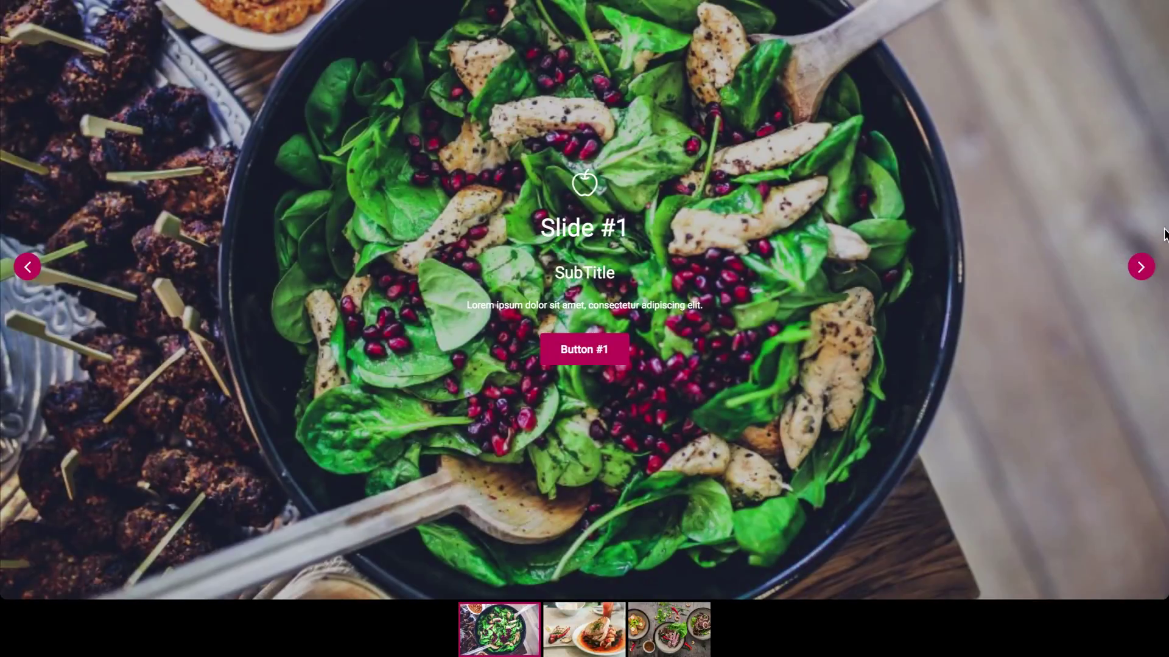
{"action": "left_click", "coordinate": [1139, 268]}
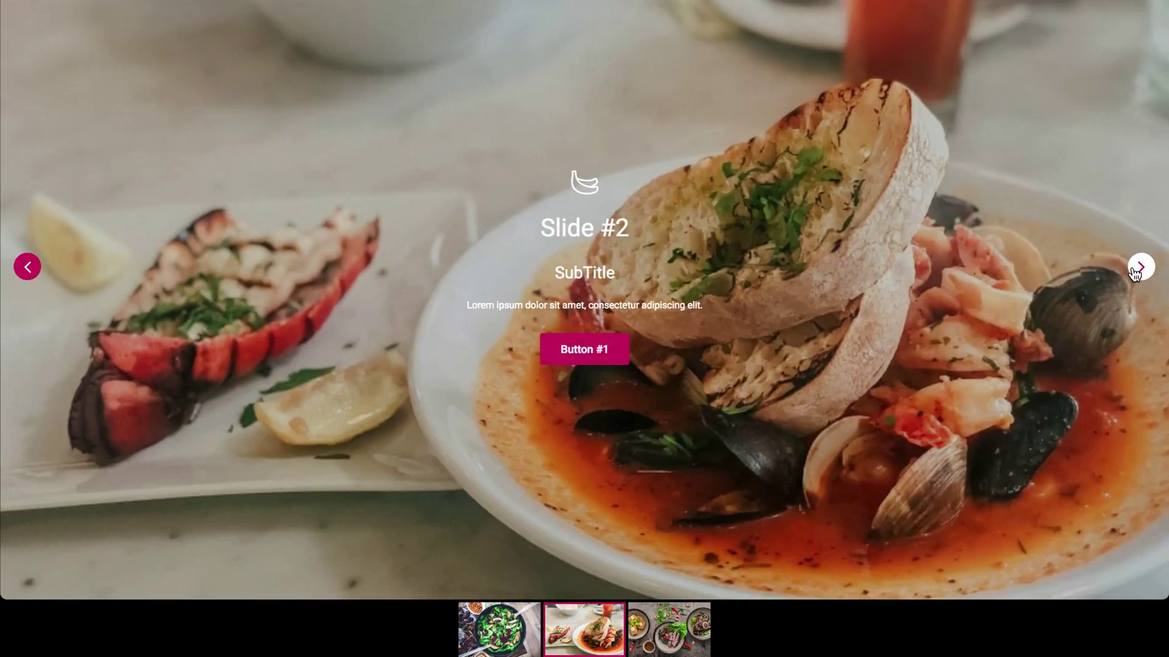
{"action": "left_click", "coordinate": [1138, 269]}
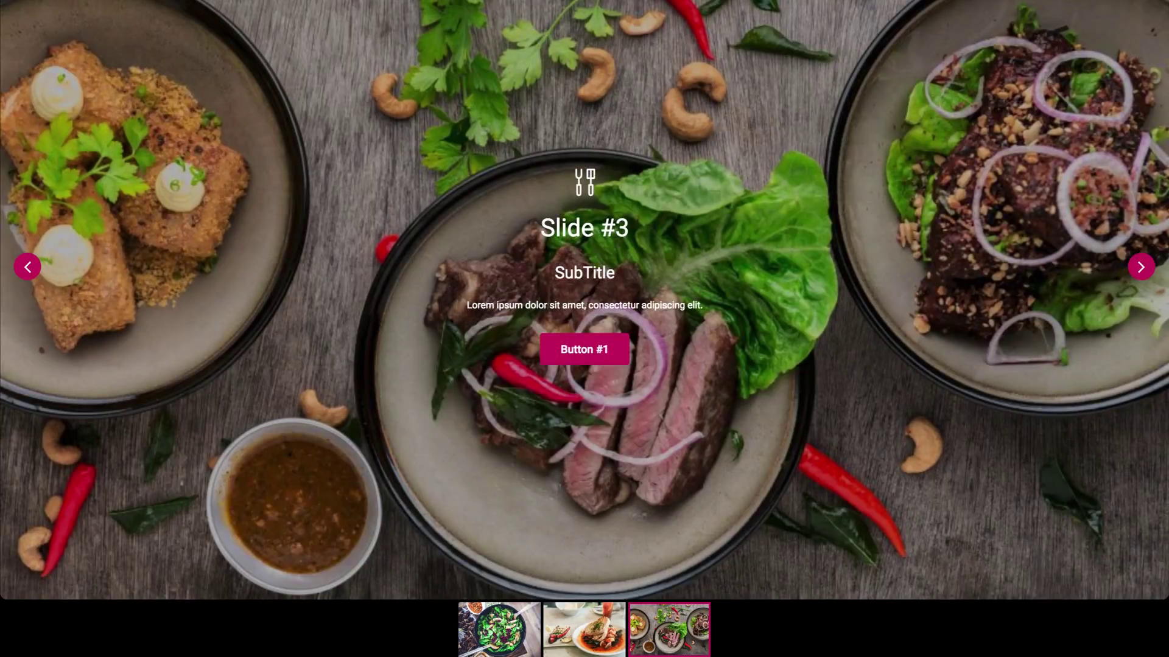